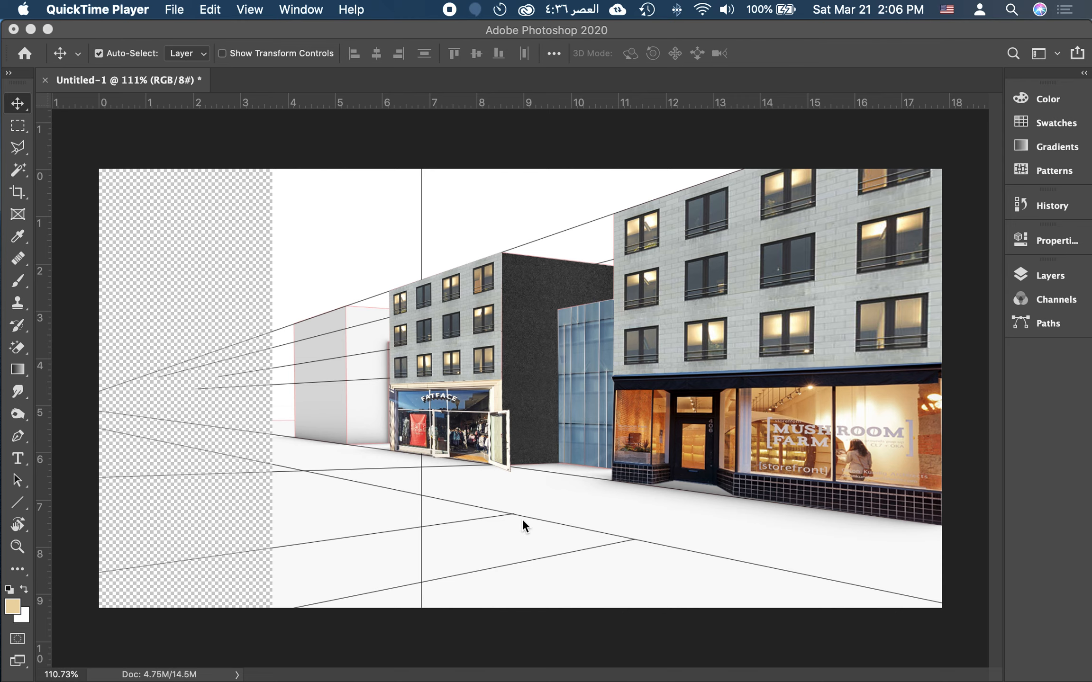
# Step: Switch to Finder, find grass and flowers.jpg in the Grasses folder and place it into the open Photoshop document
pyautogui.hotkey('ctrl', 'space')
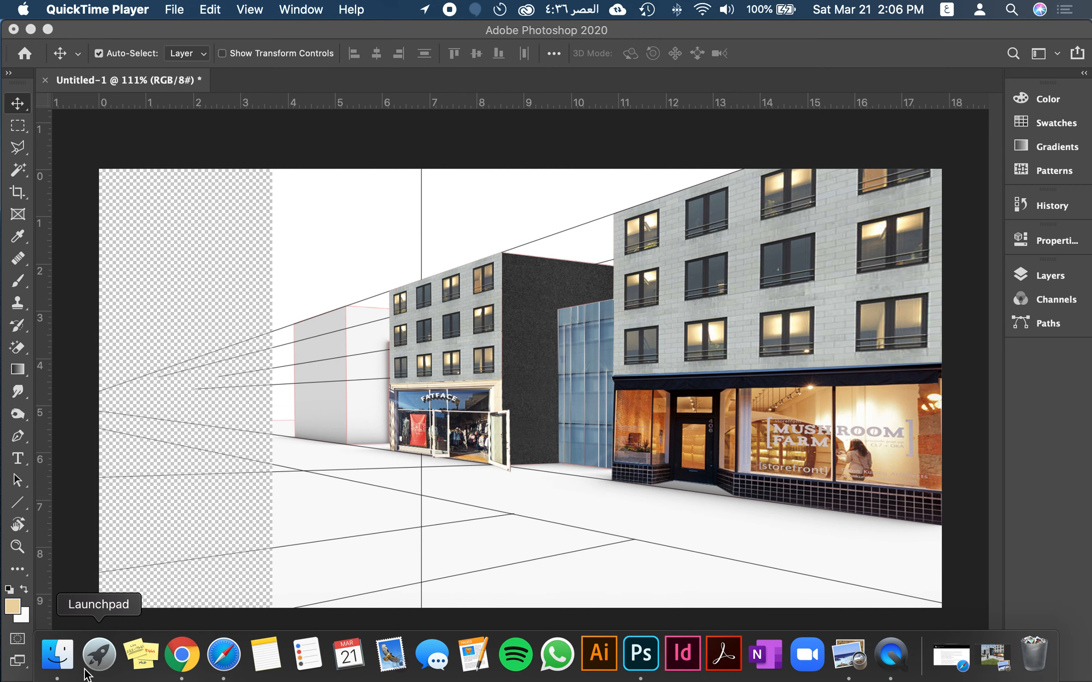
pyautogui.click(71, 669)
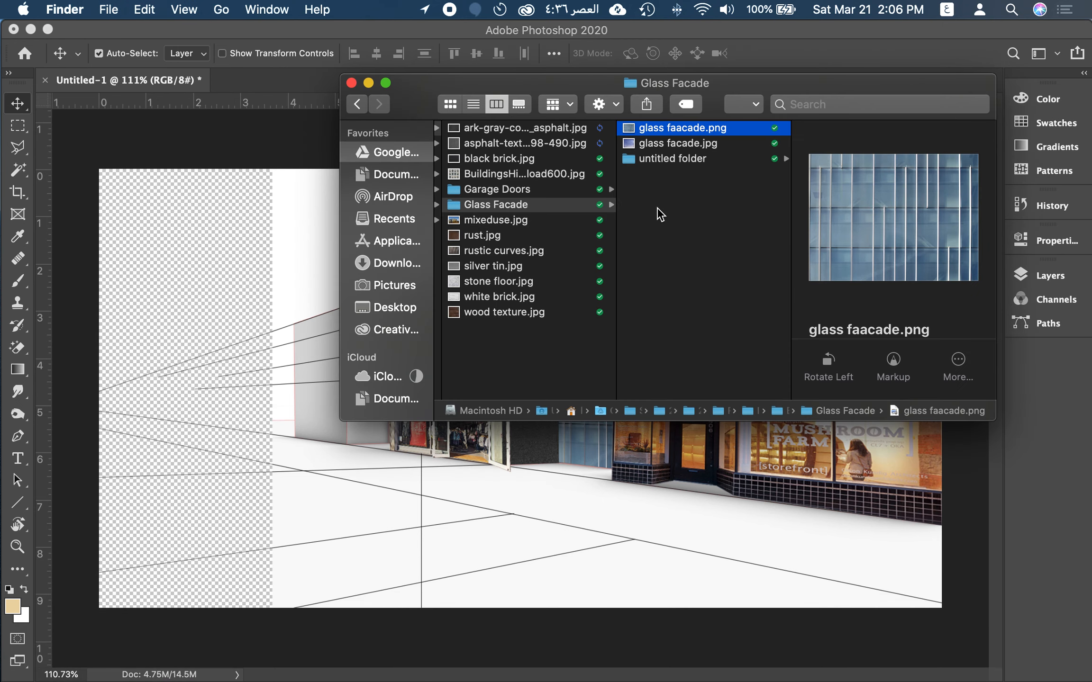
pyautogui.hscroll(-5, 656, 207)
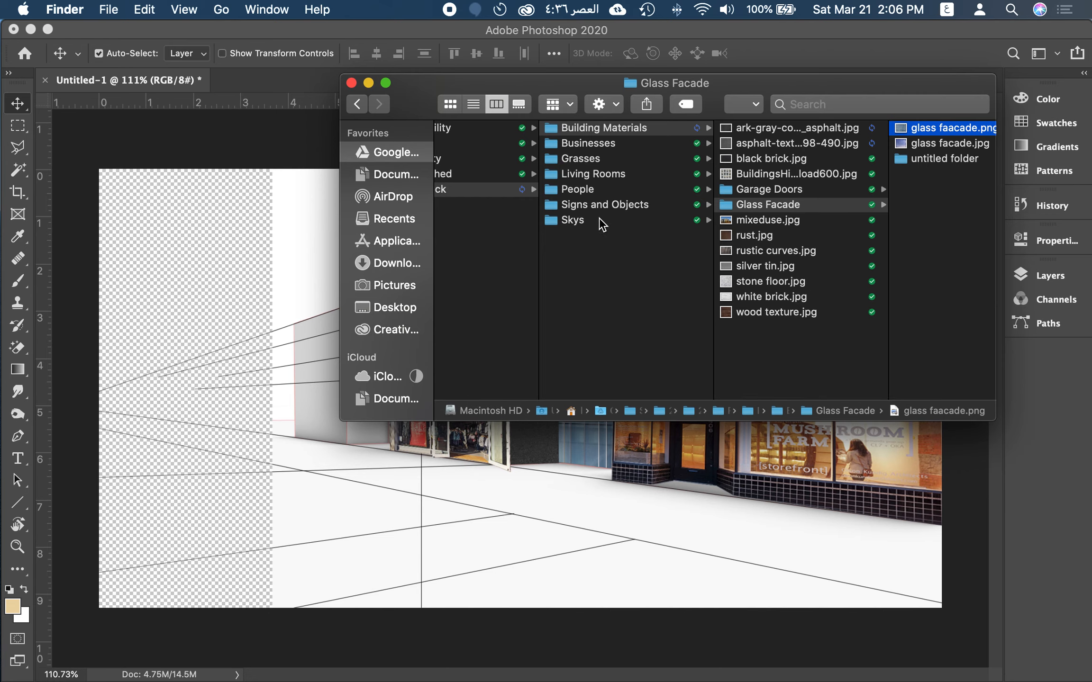
pyautogui.click(589, 159)
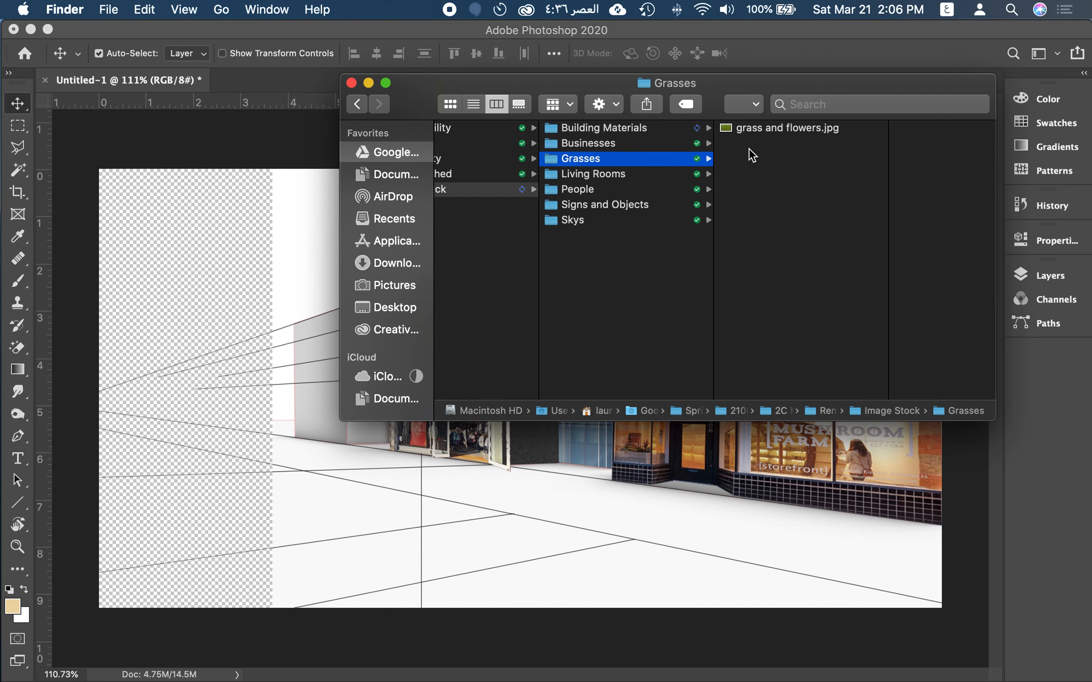
pyautogui.click(783, 133)
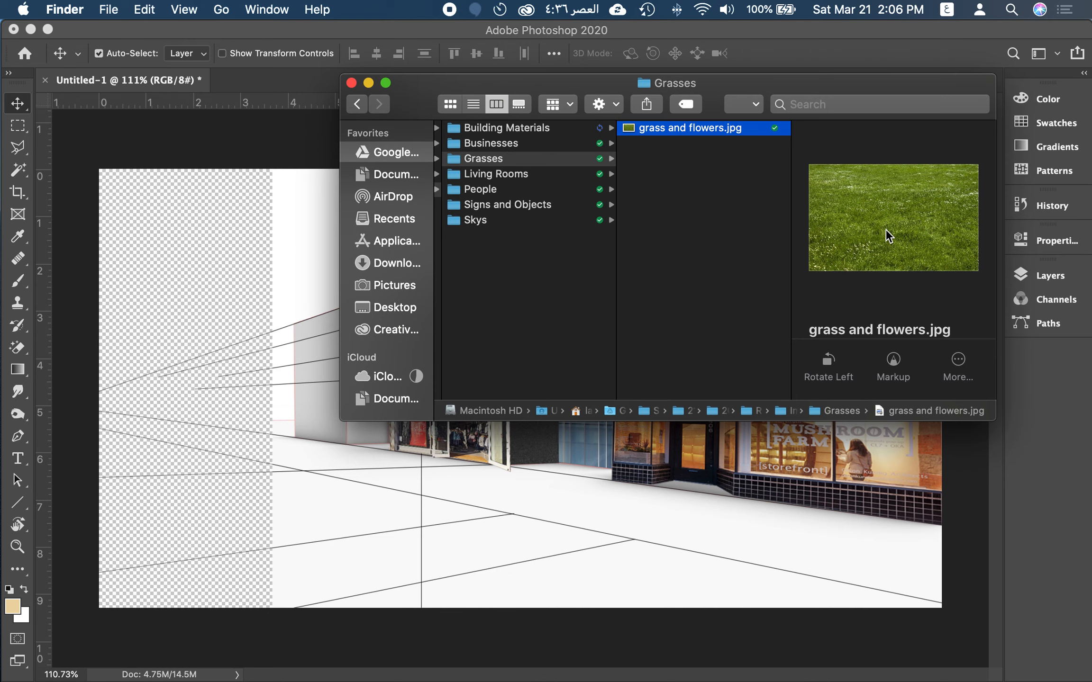
pyautogui.moveTo(691, 135); pyautogui.dragTo(541, 576)
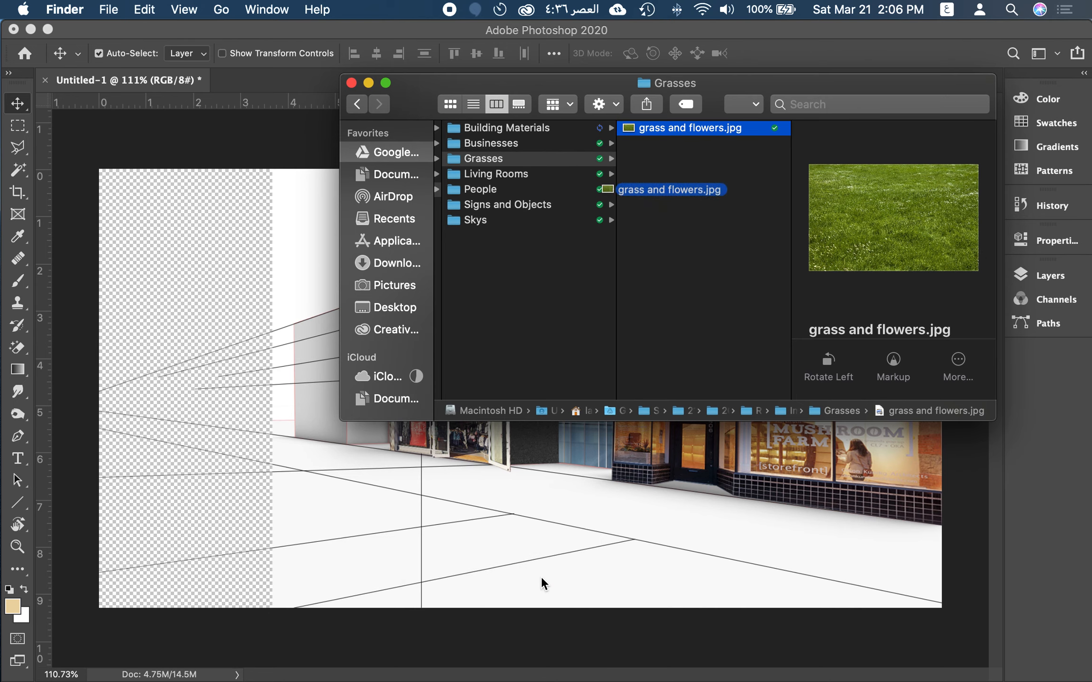
pyautogui.moveTo(695, 136); pyautogui.dragTo(562, 577)
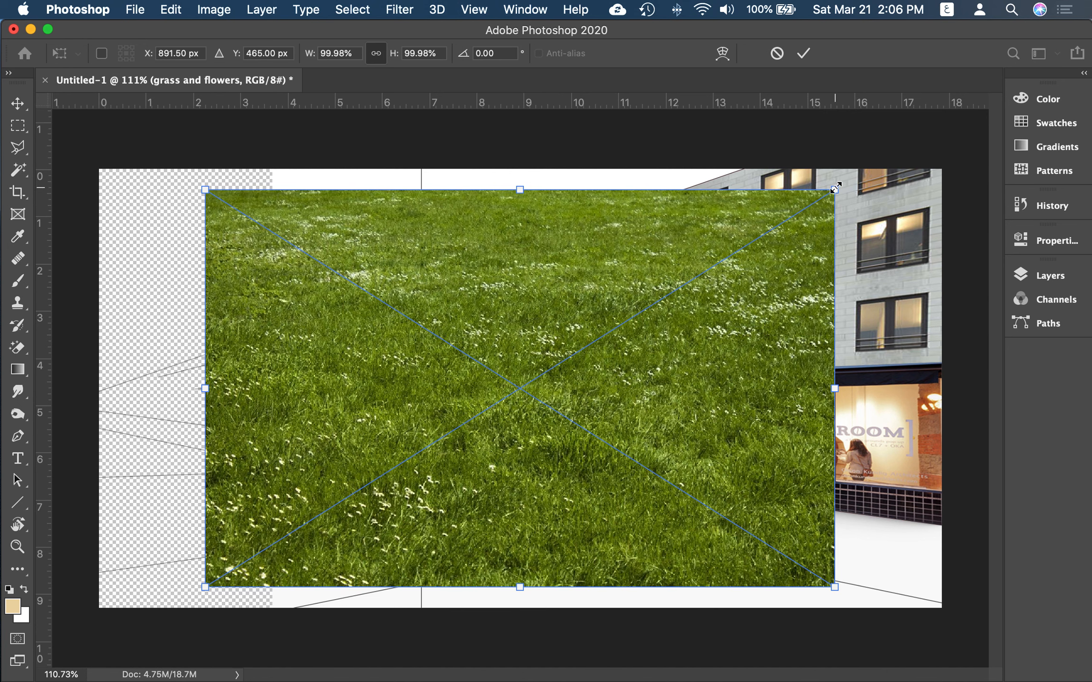
# Step: Scale the placed grass image to about 40.5%, position it over the lower foreground left of centre and commit the placement
pyautogui.moveTo(835, 189); pyautogui.dragTo(458, 424)
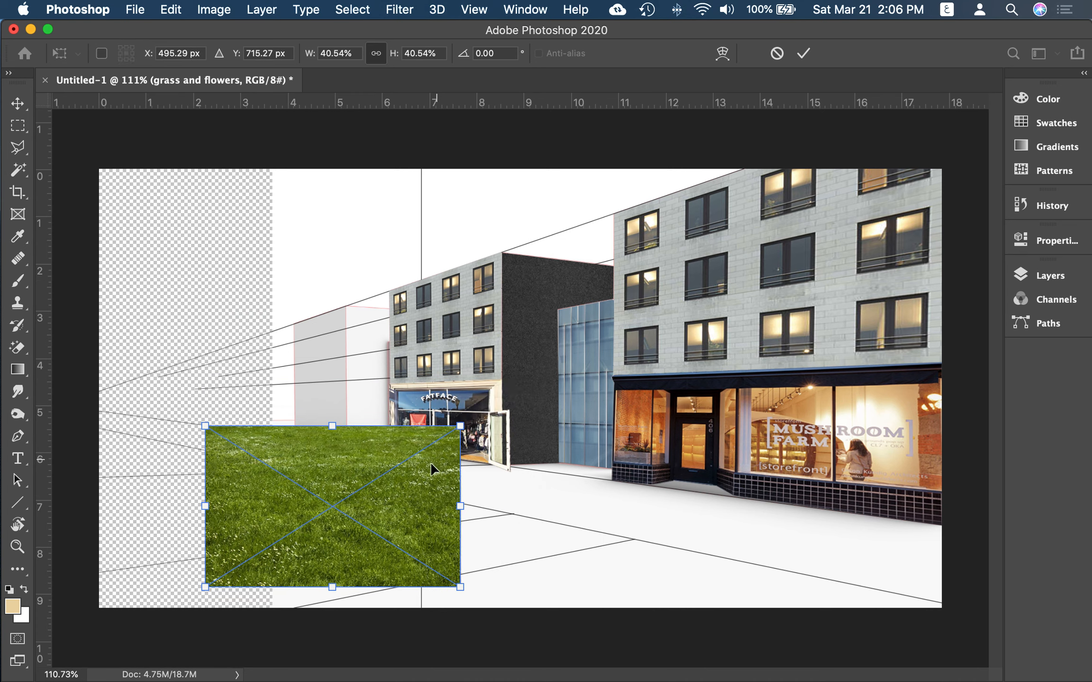
pyautogui.moveTo(430, 462); pyautogui.dragTo(751, 467)
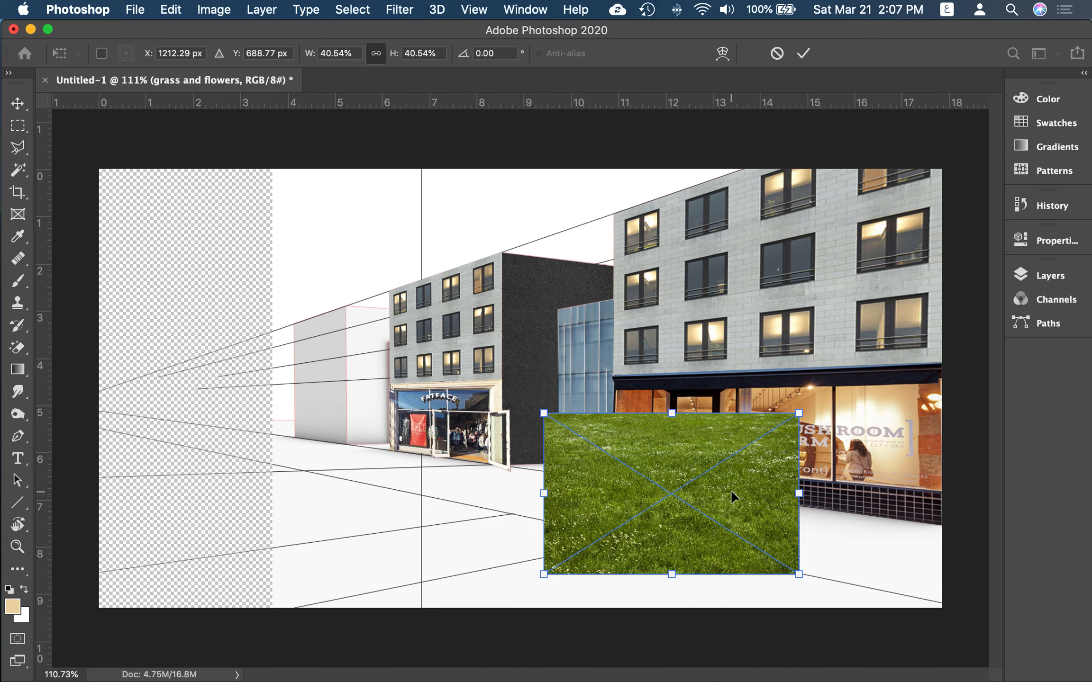
pyautogui.moveTo(732, 497); pyautogui.dragTo(493, 553)
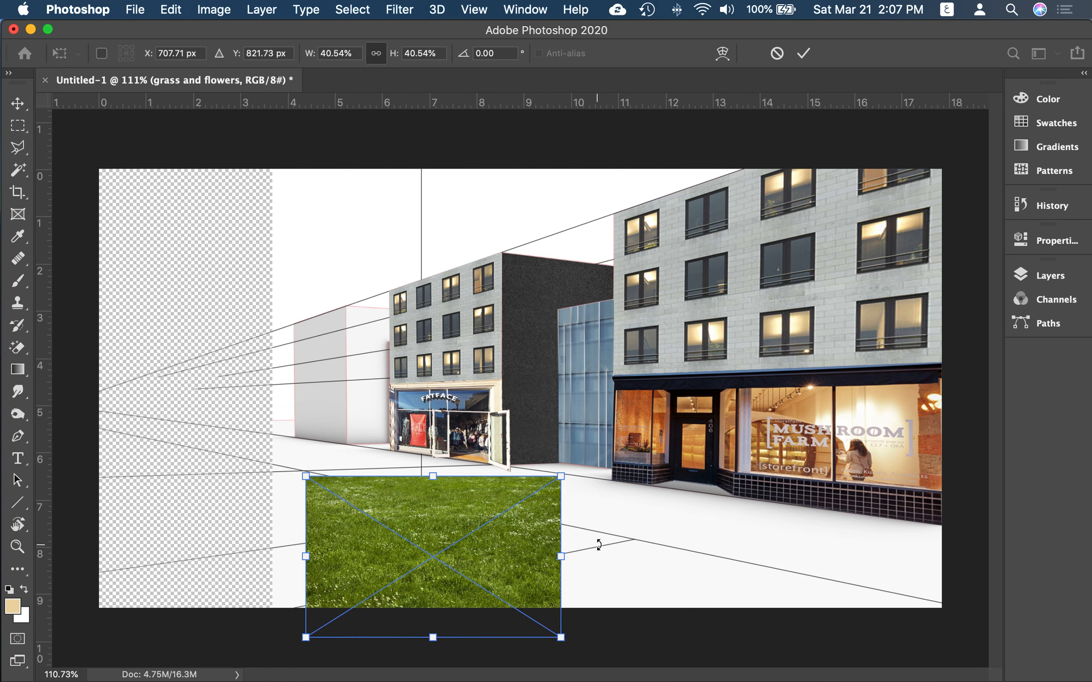
pyautogui.press('Return')
pyautogui.click(562, 556)
pyautogui.click(548, 537)
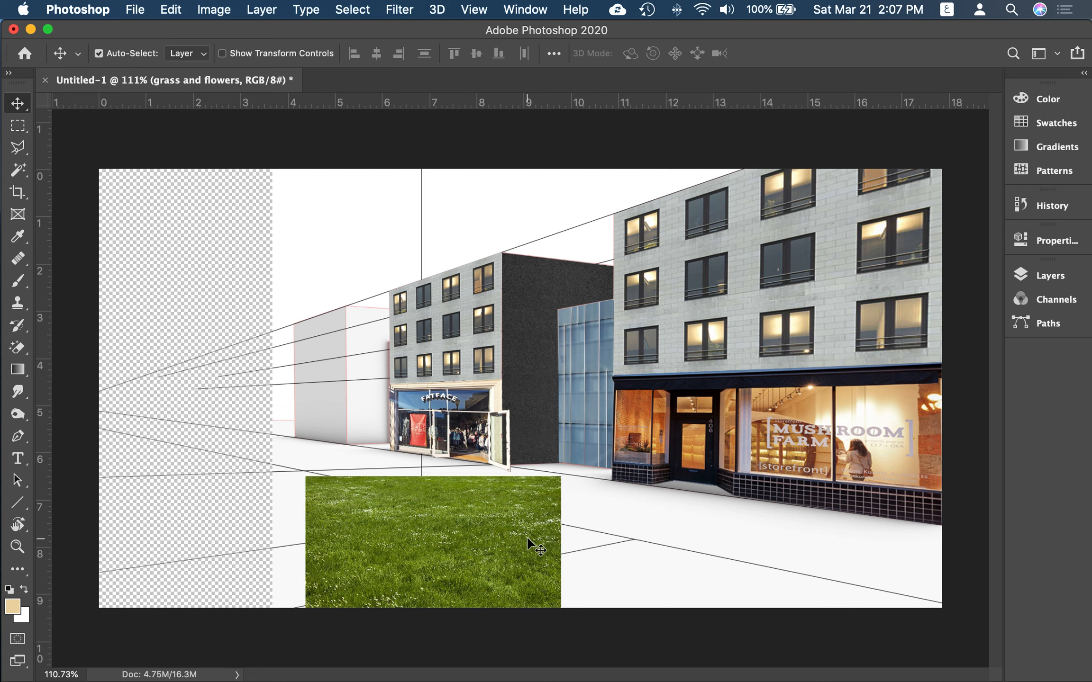
# Step: Scale the grass image down to about 31% with Free Transform and shift it slightly left in the foreground
pyautogui.press('super')
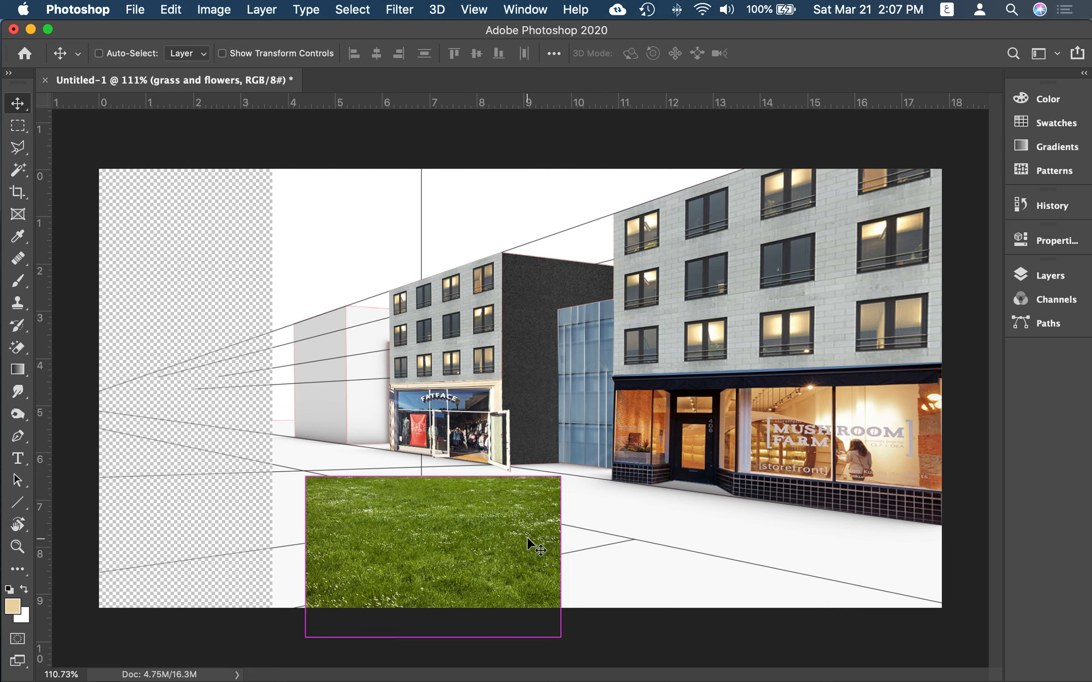
pyautogui.press('super+t')
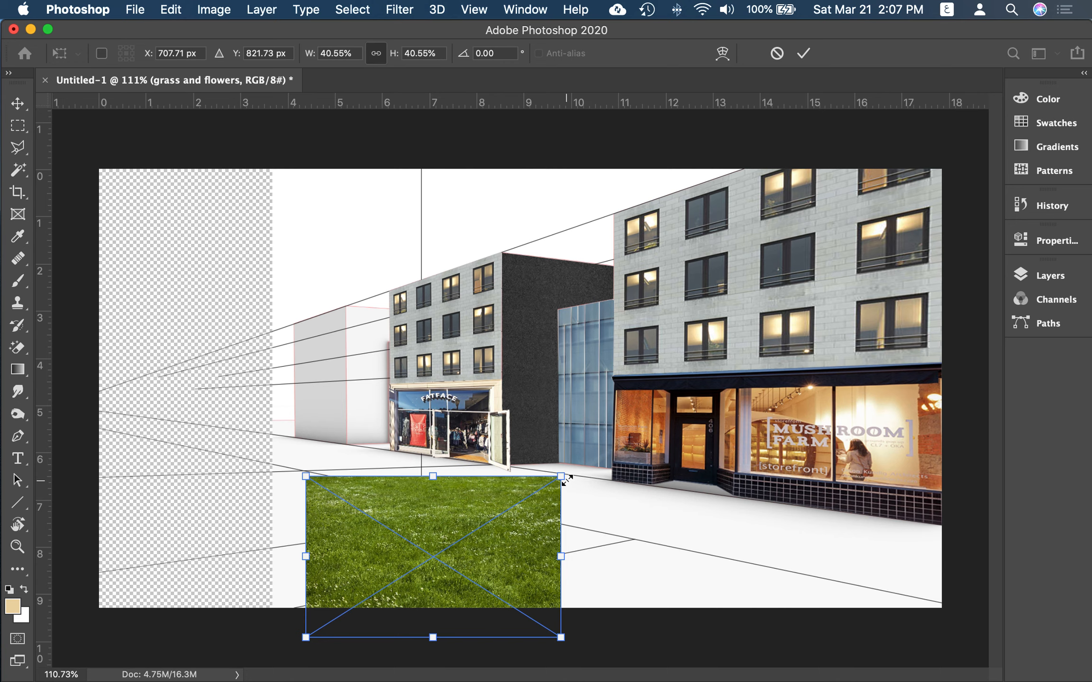
pyautogui.moveTo(550, 495); pyautogui.dragTo(501, 514)
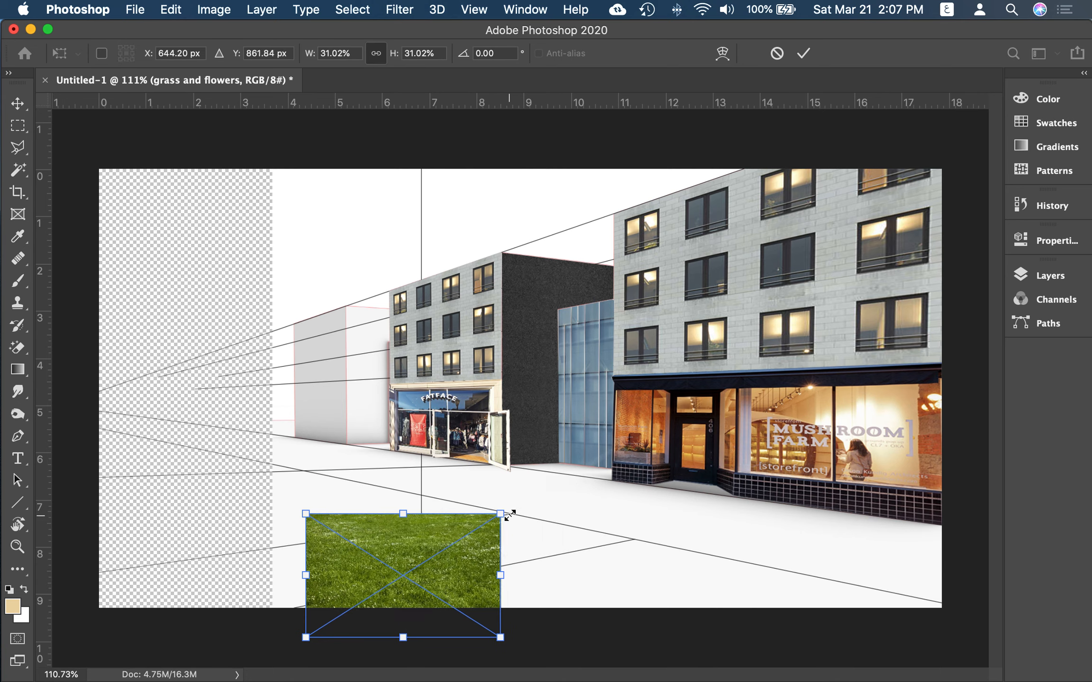
pyautogui.press('Return')
pyautogui.moveTo(450, 587); pyautogui.dragTo(439, 588)
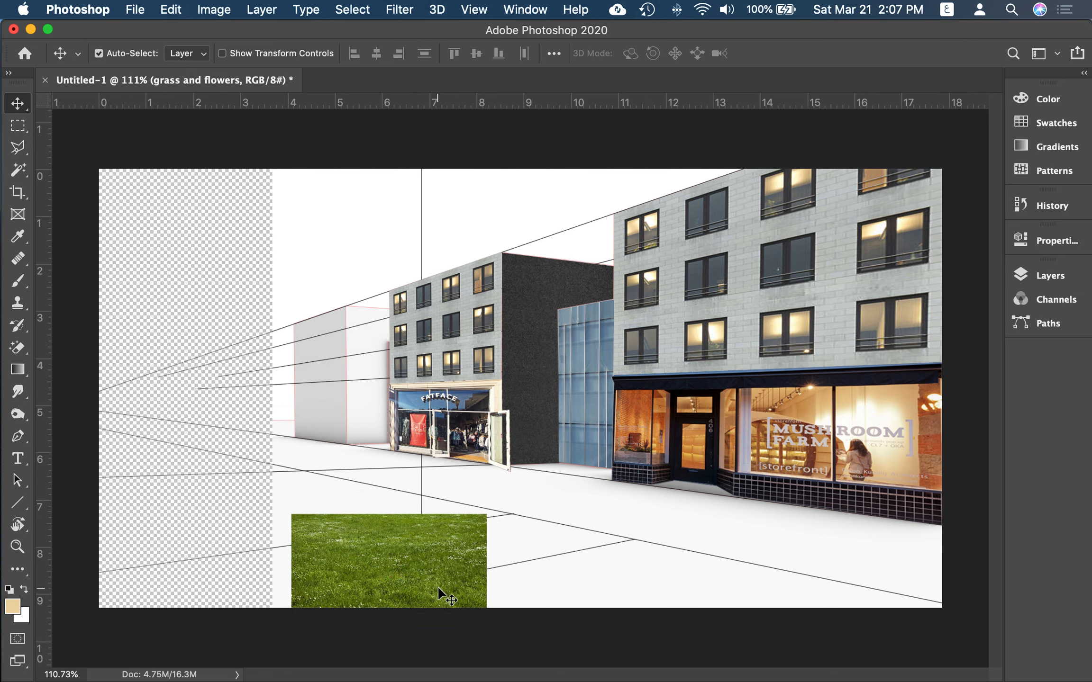
# Step: Paste three copies of the grass image and line up all four tiles in a row across the lower foreground
pyautogui.press('super+c')
pyautogui.press('super+v')
pyautogui.moveTo(550, 427); pyautogui.dragTo(598, 606)
pyautogui.press('super+v')
pyautogui.moveTo(592, 459); pyautogui.dragTo(747, 593)
pyautogui.press('super+v')
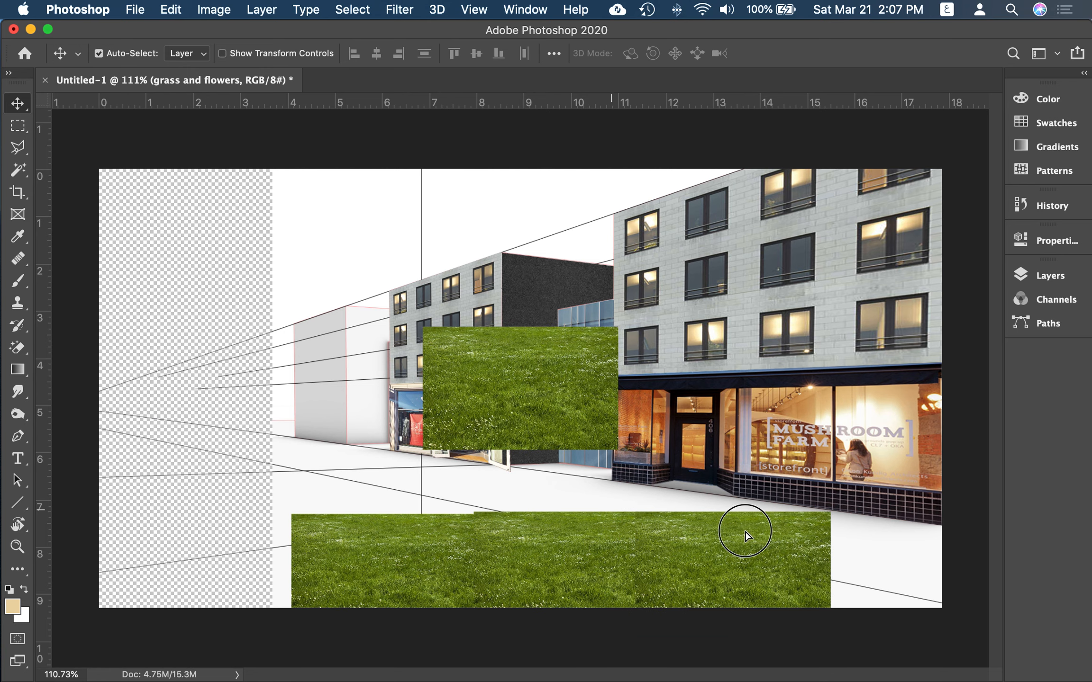
pyautogui.moveTo(578, 433); pyautogui.dragTo(911, 606)
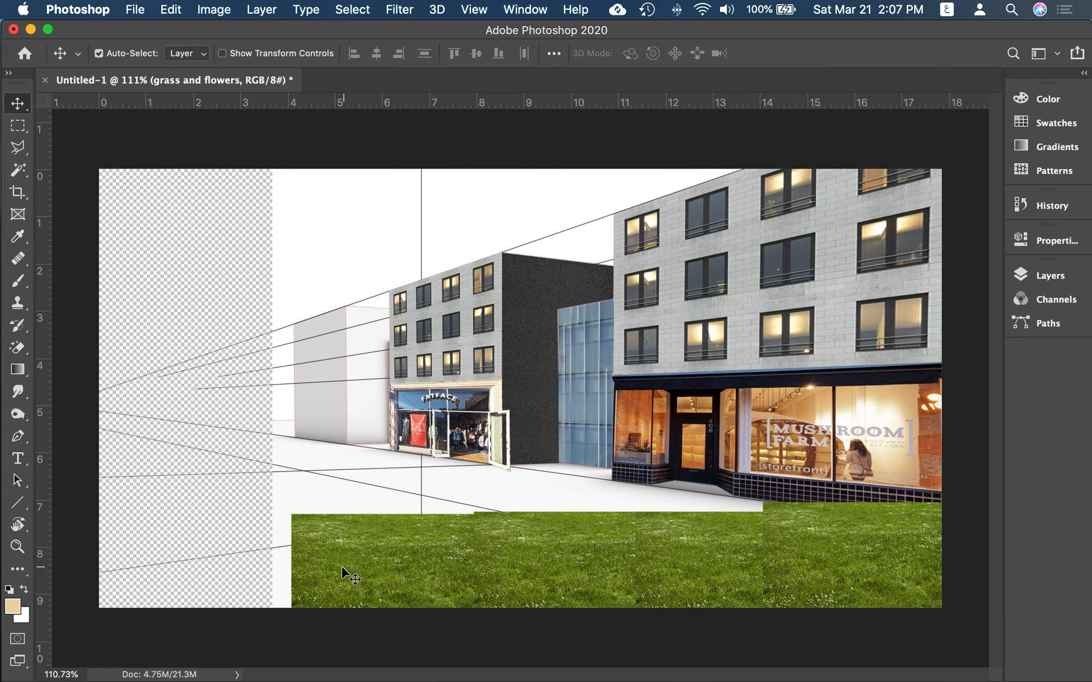
pyautogui.moveTo(368, 568); pyautogui.dragTo(432, 472)
pyautogui.press('Delete')
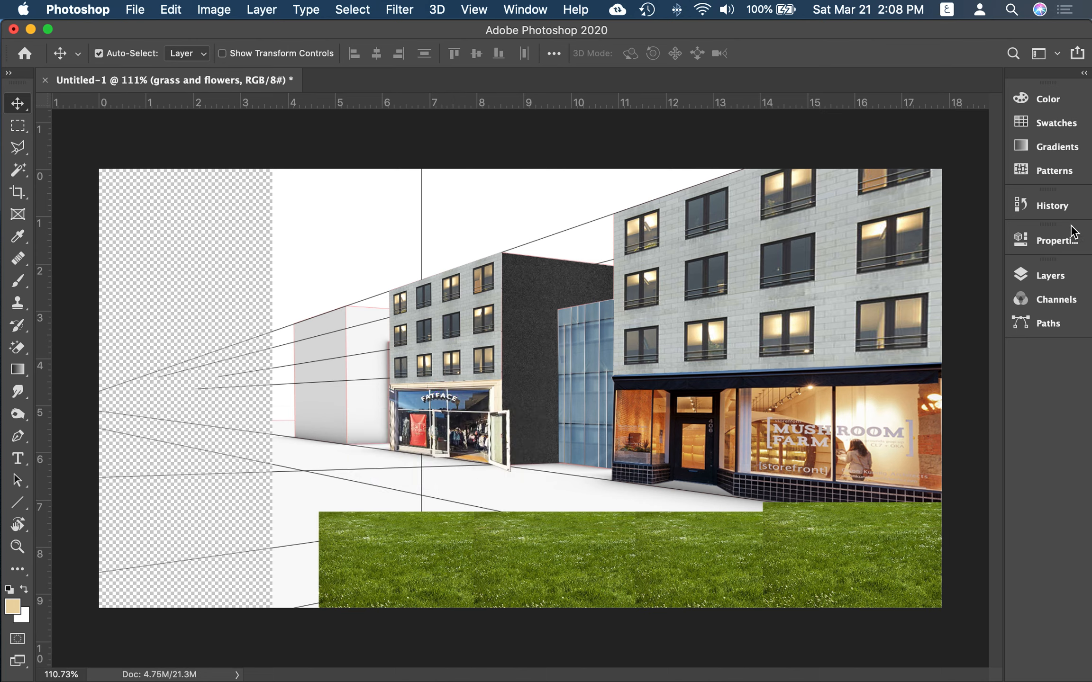
# Step: Create a new layer group above the grass layers and name it Grass
pyautogui.click(1054, 276)
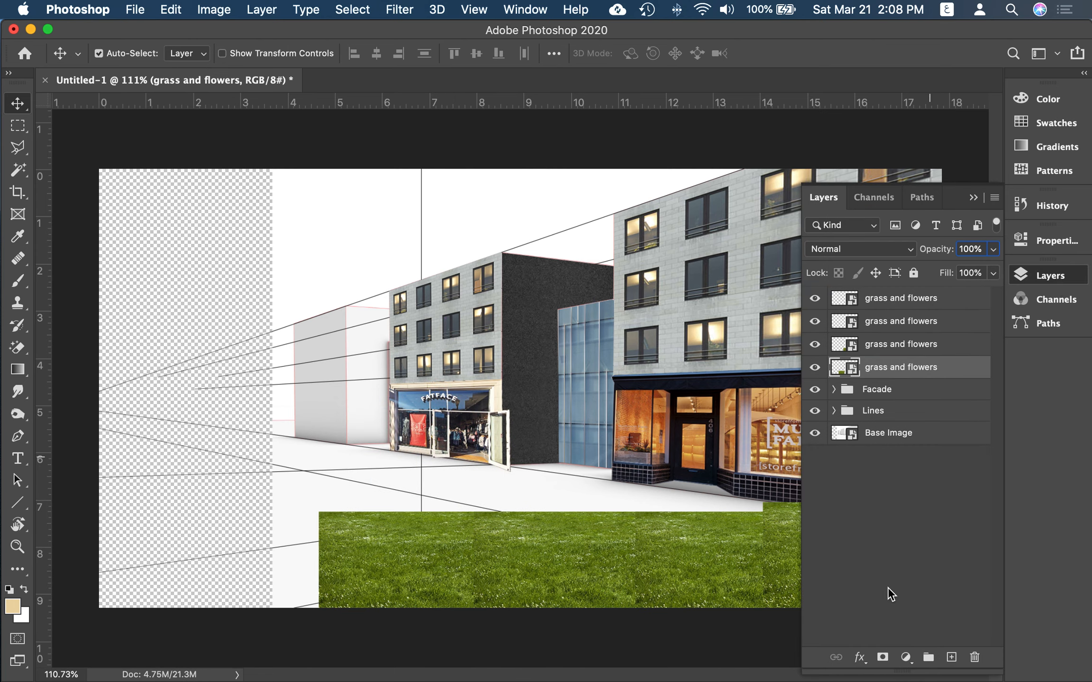
pyautogui.click(908, 594)
pyautogui.click(928, 657)
pyautogui.doubleClick(883, 297)
pyautogui.write('قشس')
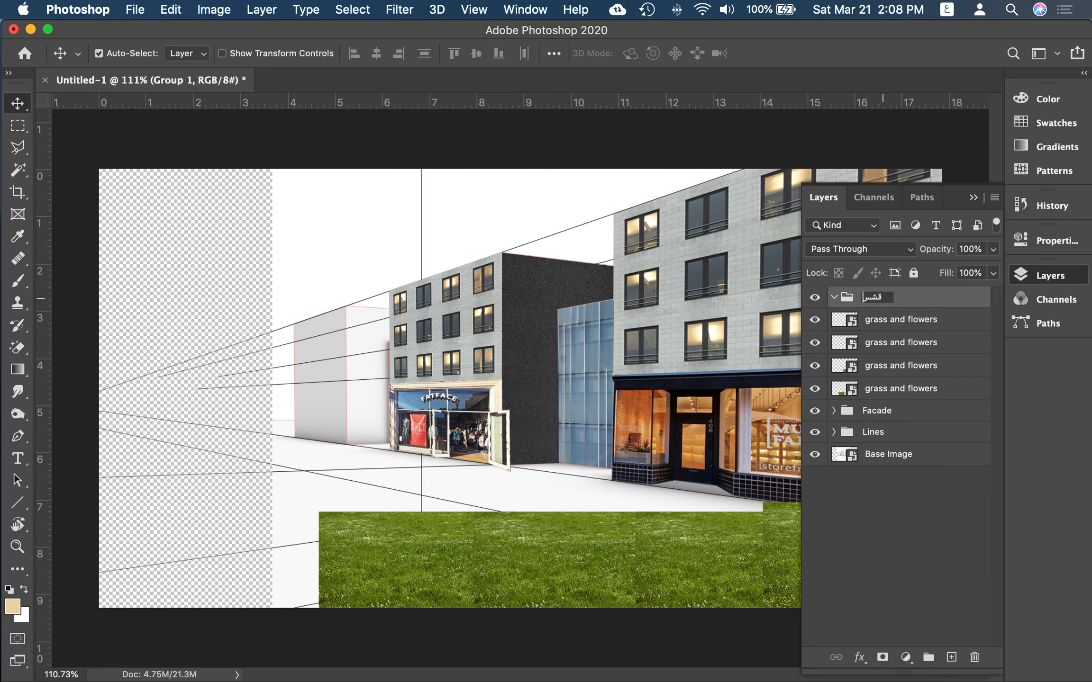
pyautogui.hotkey('ctrl', 'space')
pyautogui.write('G')
pyautogui.press('Return')
# Step: Move all four grass and flowers layers into the Grass group and merge them into a single layer
pyautogui.click(925, 322)
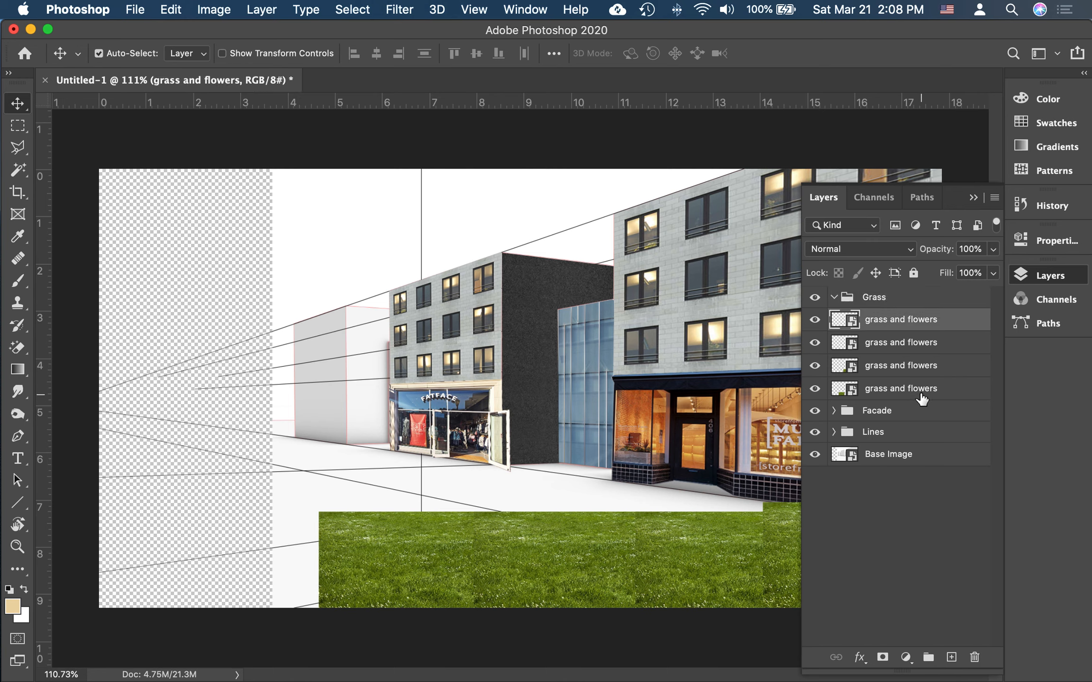
pyautogui.keyDown('shift'); pyautogui.click(891, 392); pyautogui.keyUp('shift')
pyautogui.moveTo(907, 323); pyautogui.dragTo(885, 302)
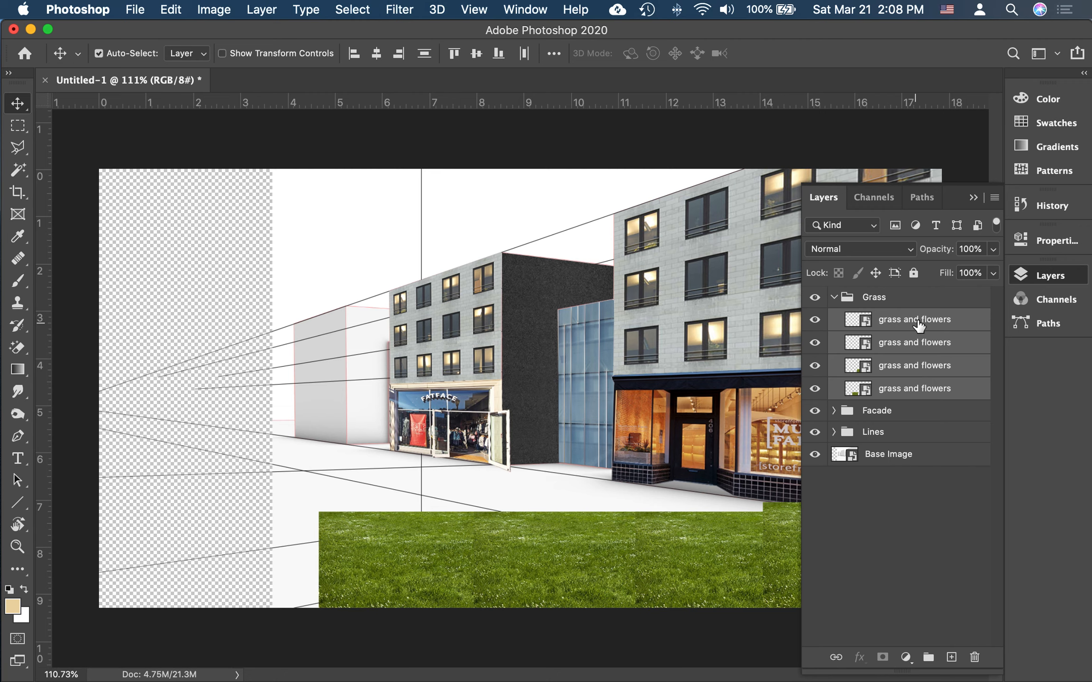
pyautogui.click(277, 6)
pyautogui.click(350, 640)
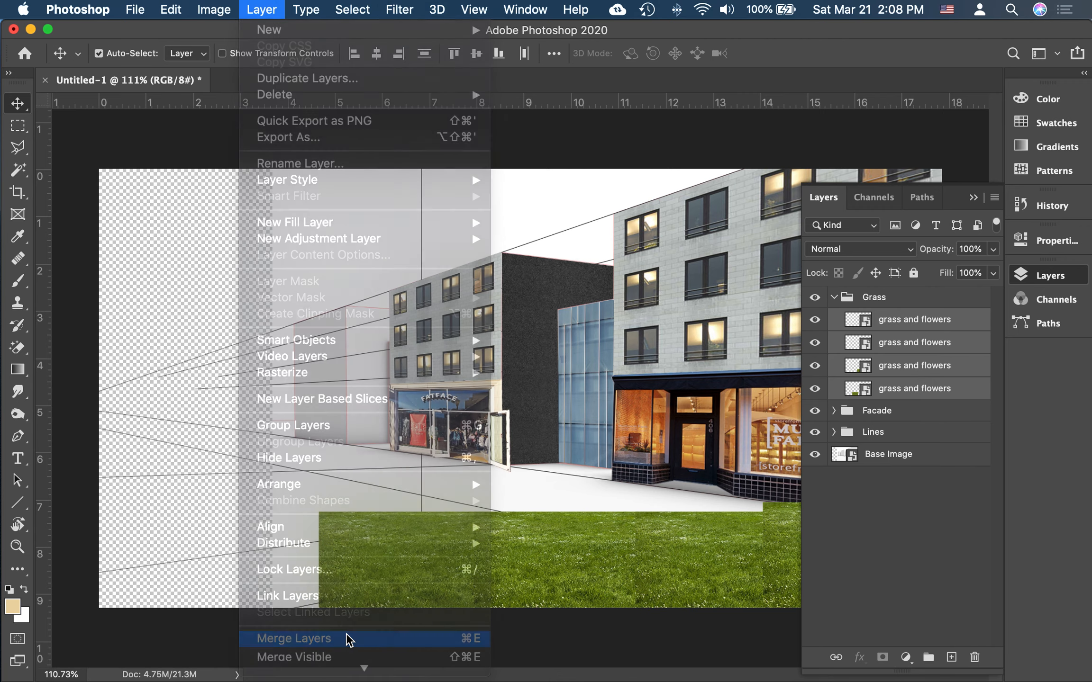
# Step: Hide the merged grass and flowers layer and make the Base Image layer active
pyautogui.click(814, 320)
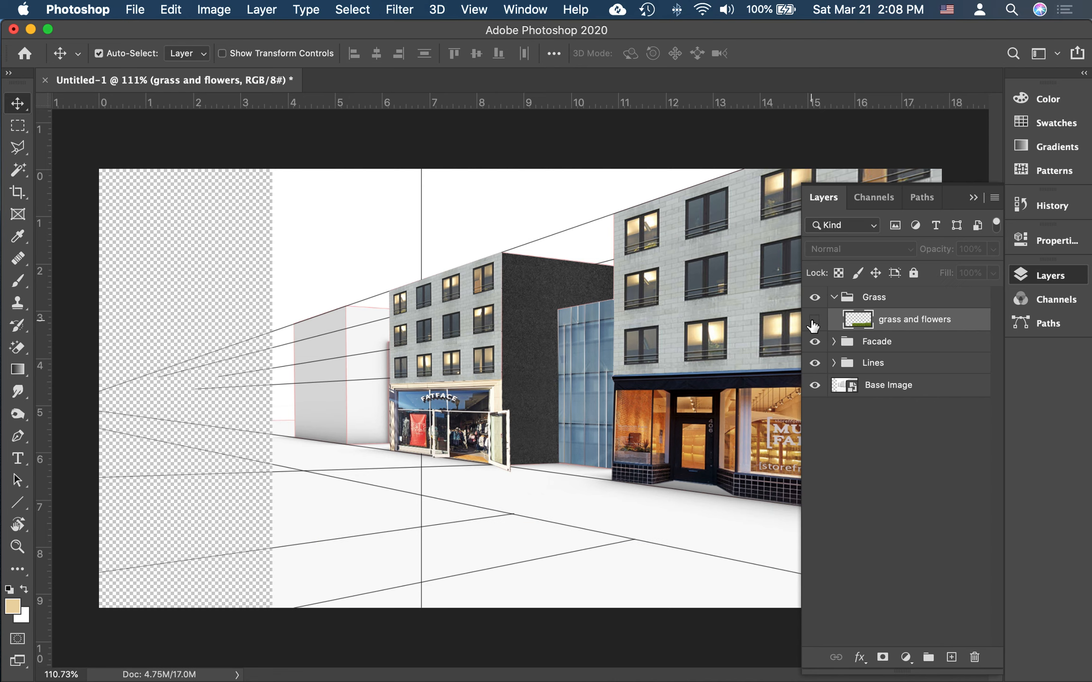
pyautogui.click(814, 320)
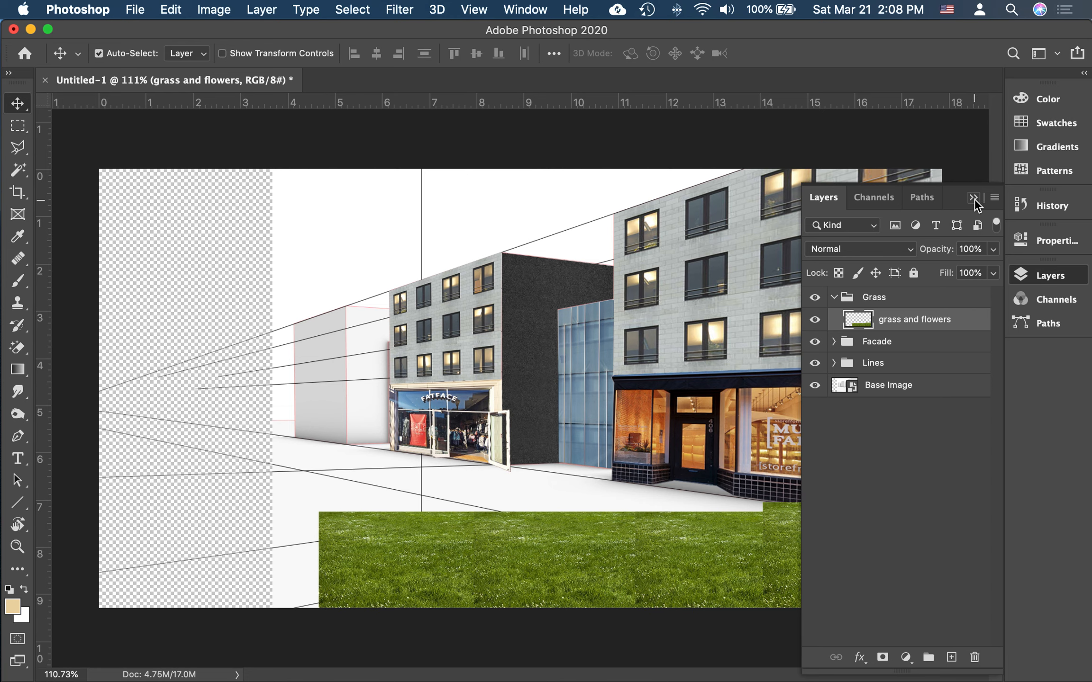
pyautogui.click(814, 320)
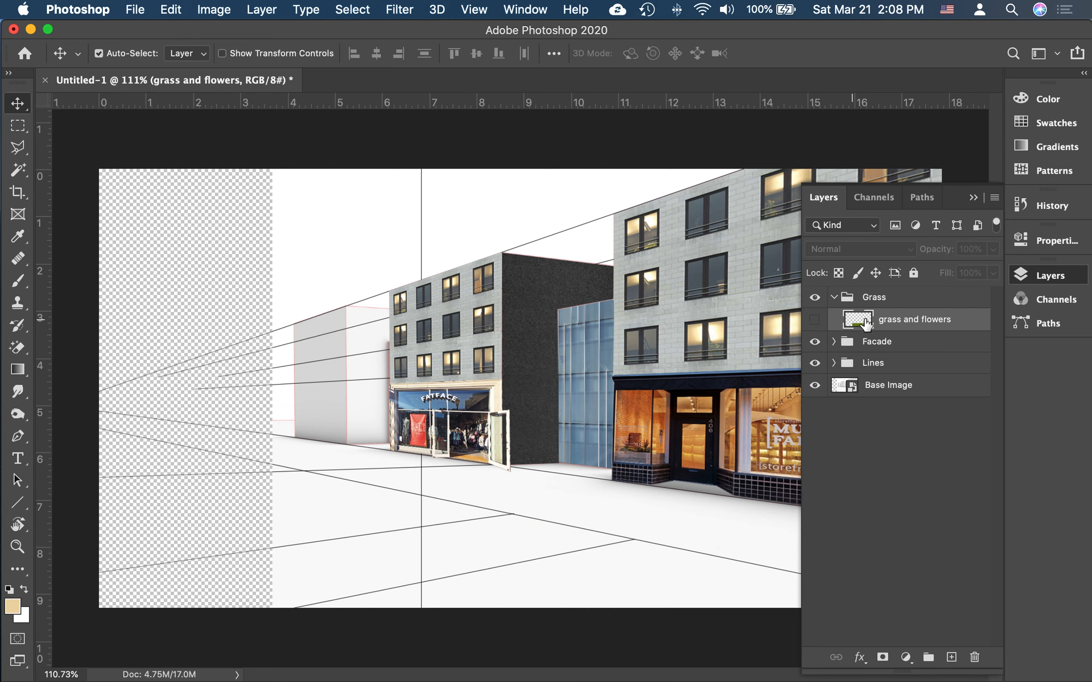
pyautogui.click(911, 385)
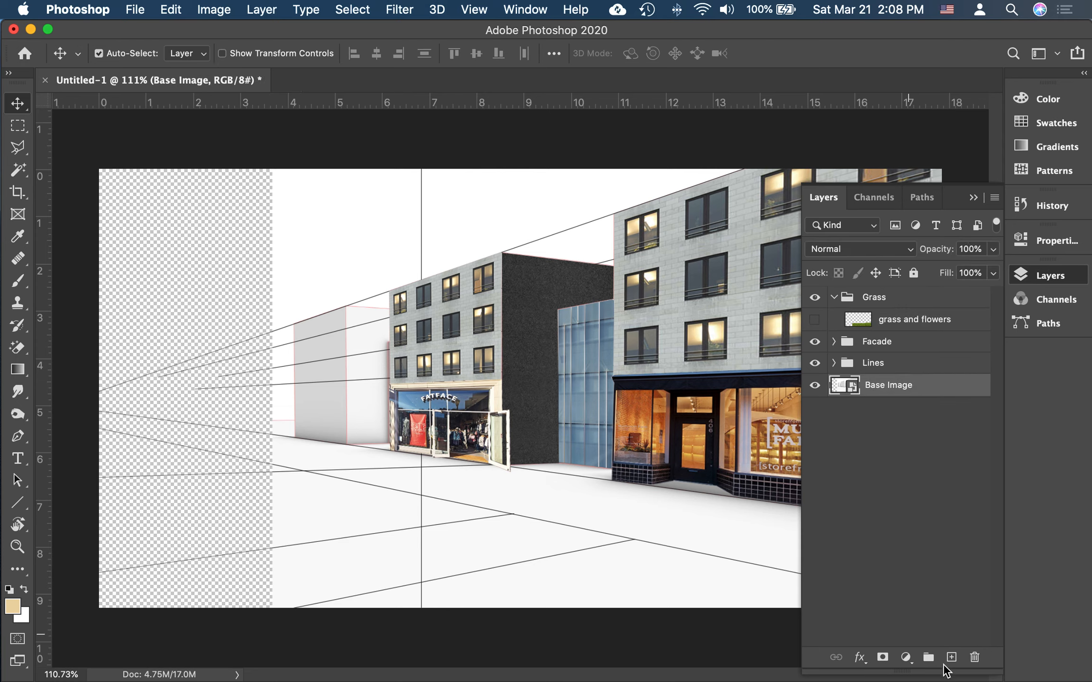
# Step: Select the foreground ground area with the Polygonal Lasso, following the perspective lines and closing the outline below the canvas edge
pyautogui.click(973, 201)
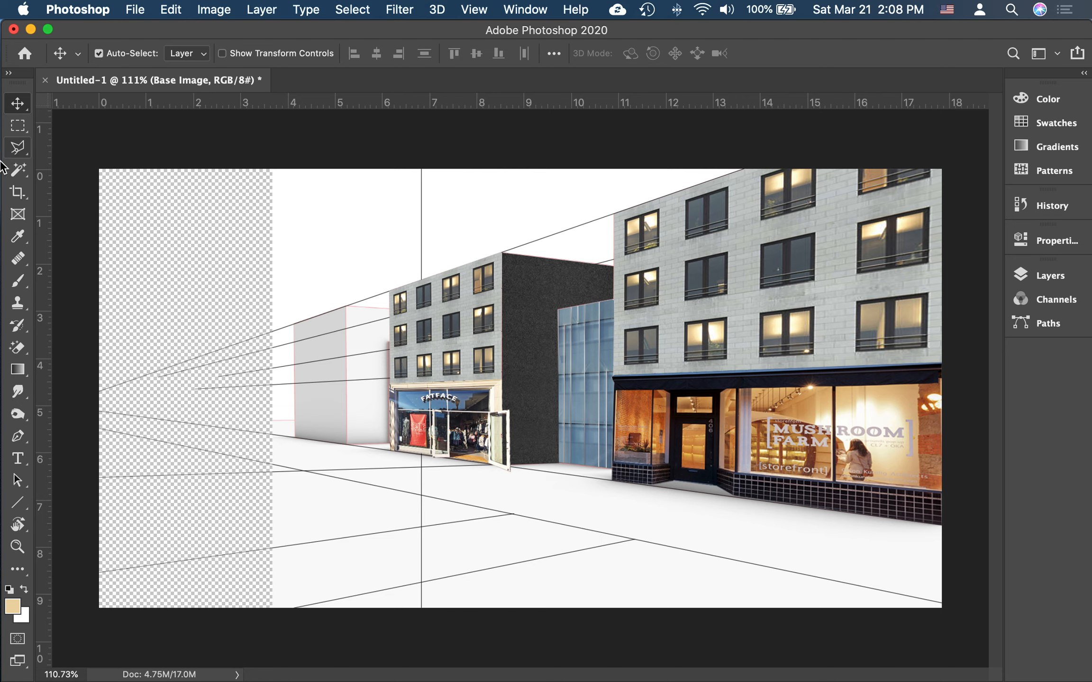
pyautogui.click(17, 147)
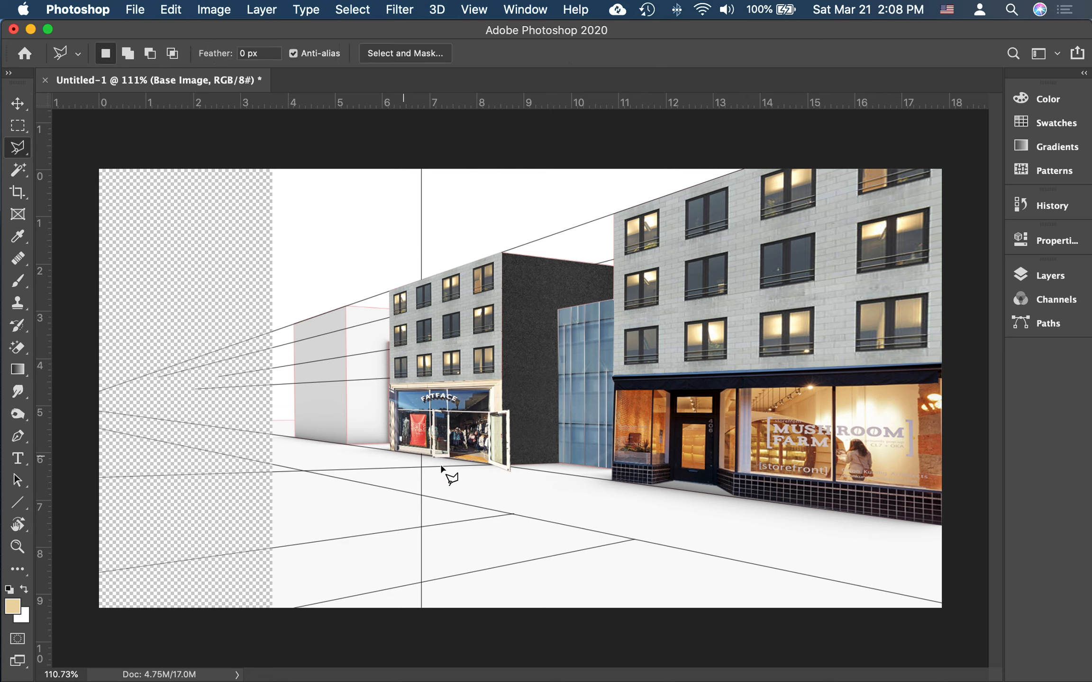
pyautogui.click(948, 605)
pyautogui.click(632, 539)
pyautogui.click(336, 598)
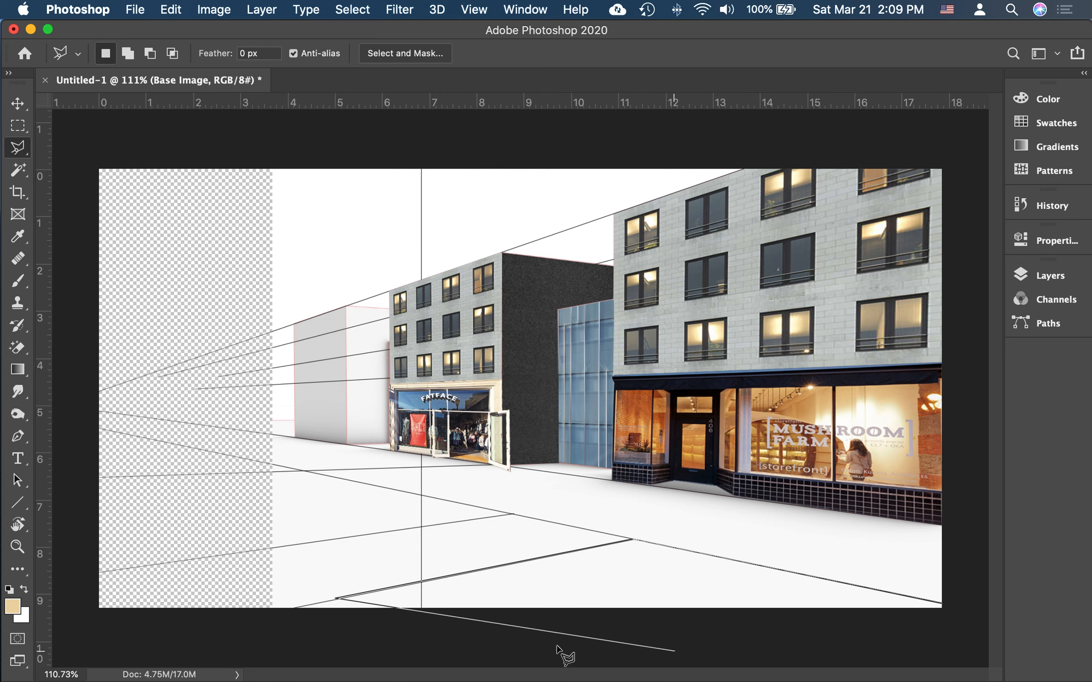
pyautogui.click(473, 640)
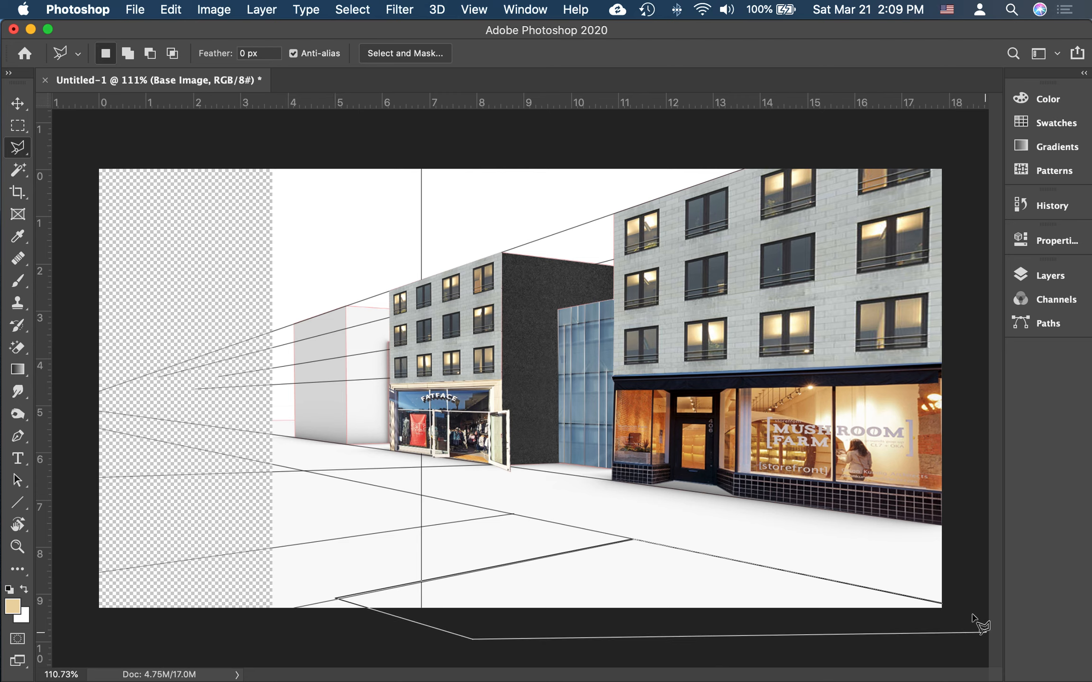
pyautogui.click(942, 606)
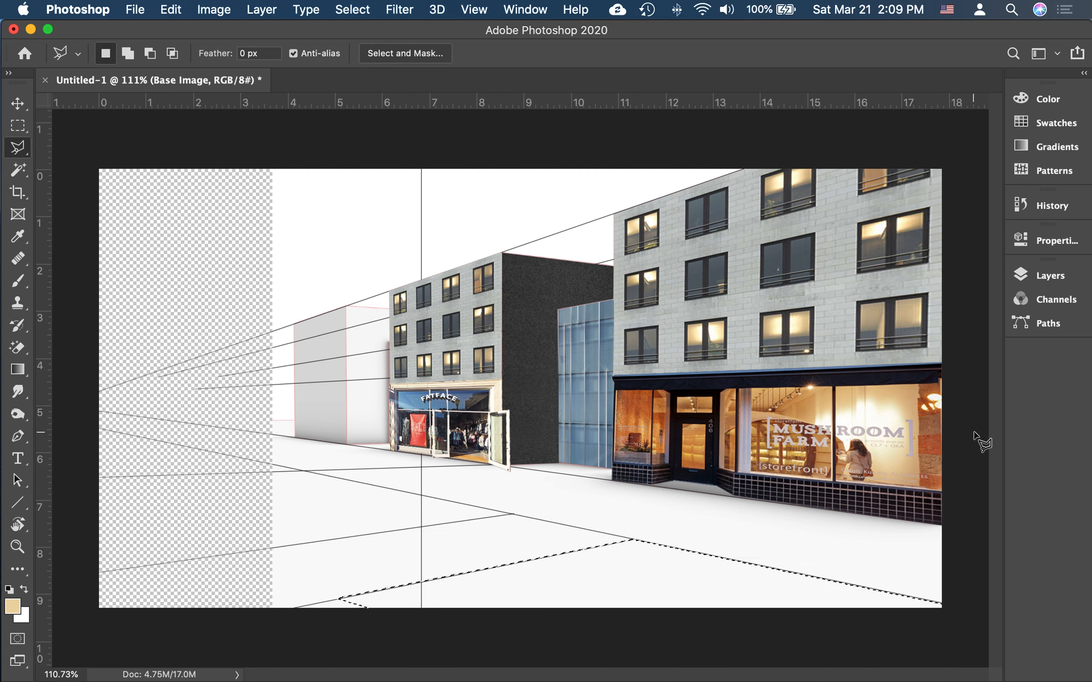
# Step: Mask the merged grass and flowers layer to the foreground ground selection and make the layer visible again
pyautogui.click(1039, 279)
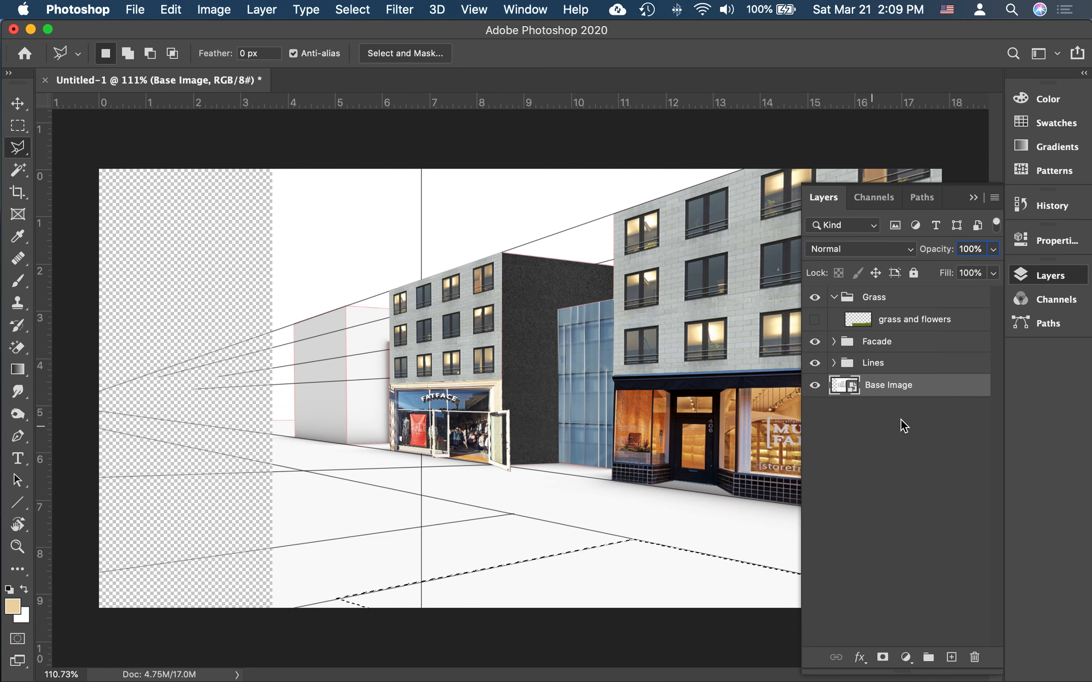
pyautogui.click(867, 318)
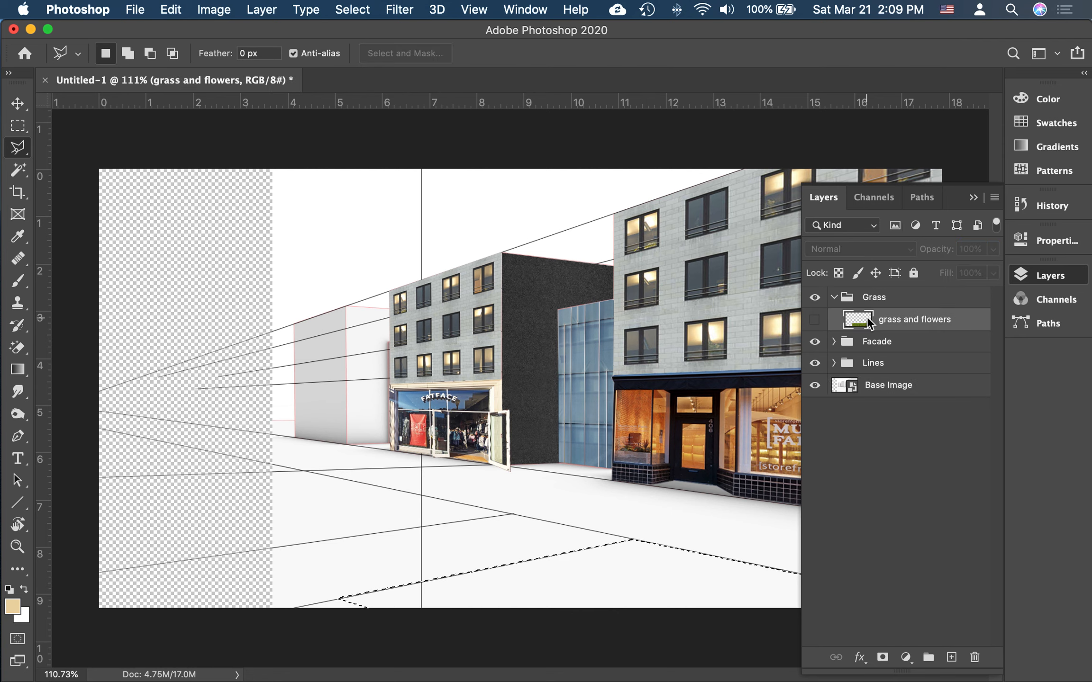
pyautogui.click(881, 658)
pyautogui.click(814, 320)
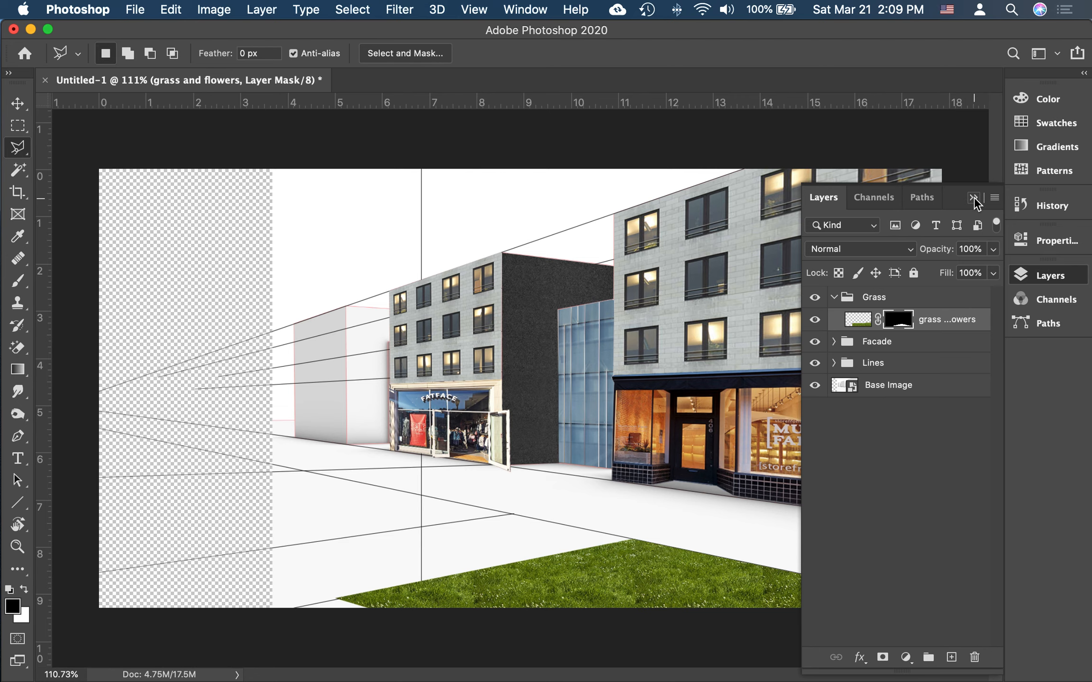
pyautogui.scroll(6, 592, 616)
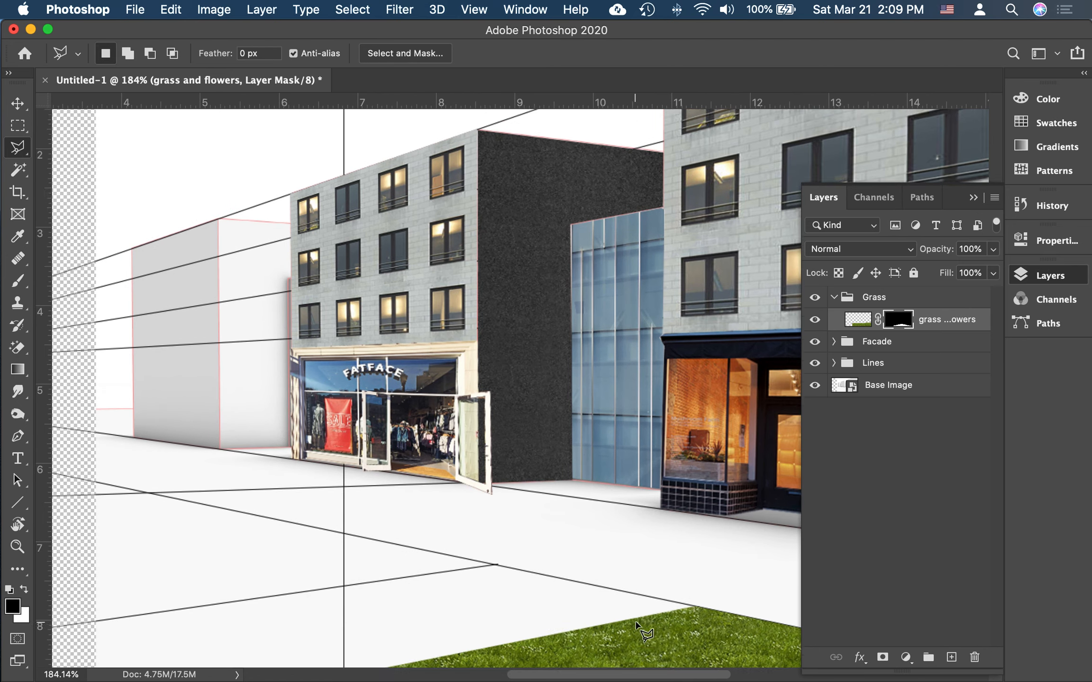
pyautogui.scroll(1, 642, 632)
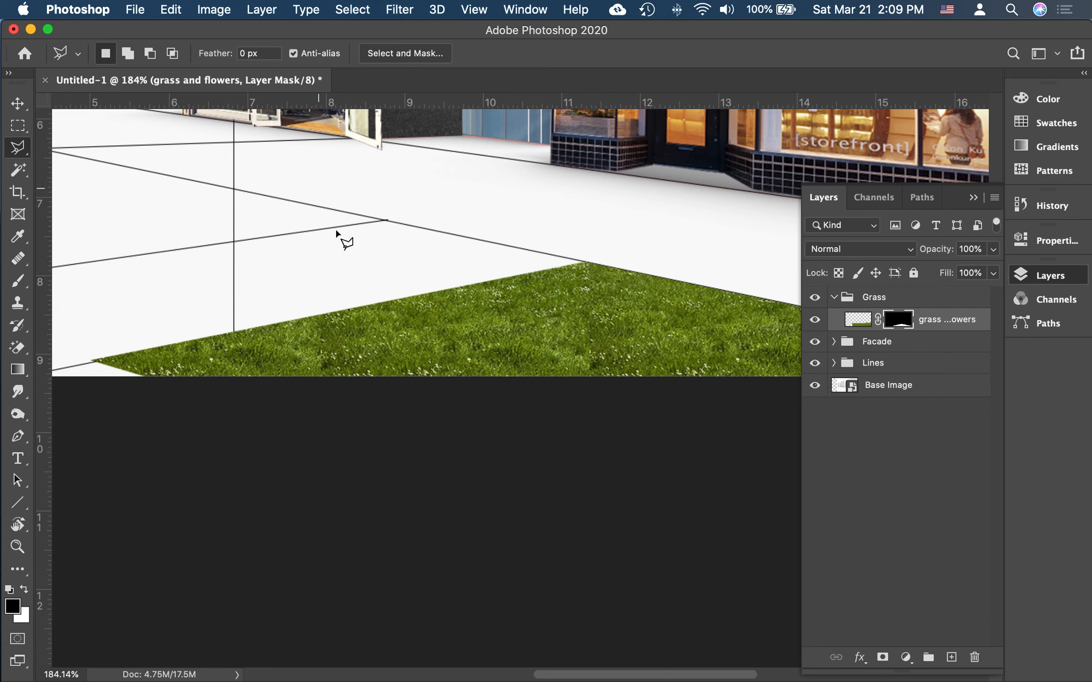
pyautogui.scroll(-1, 418, 258)
pyautogui.scroll(-4, 418, 258)
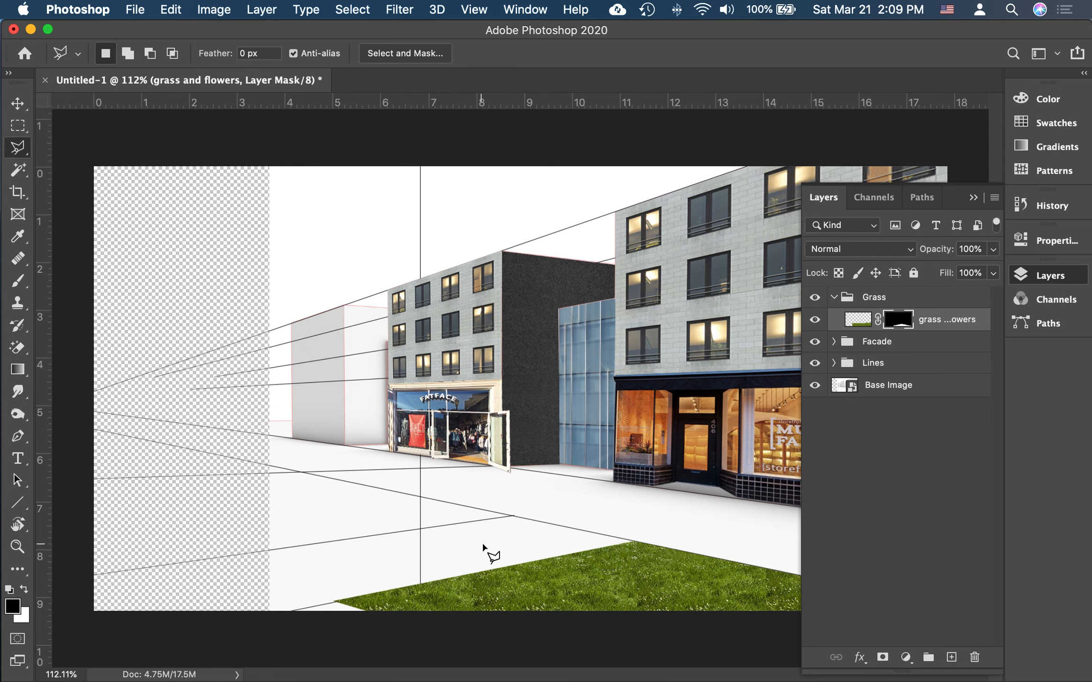
# Step: Place another copy of grass and flowers.jpg from Finder into the rendering and scale it down to about 22%
pyautogui.scroll(2, 483, 545)
pyautogui.click(915, 492)
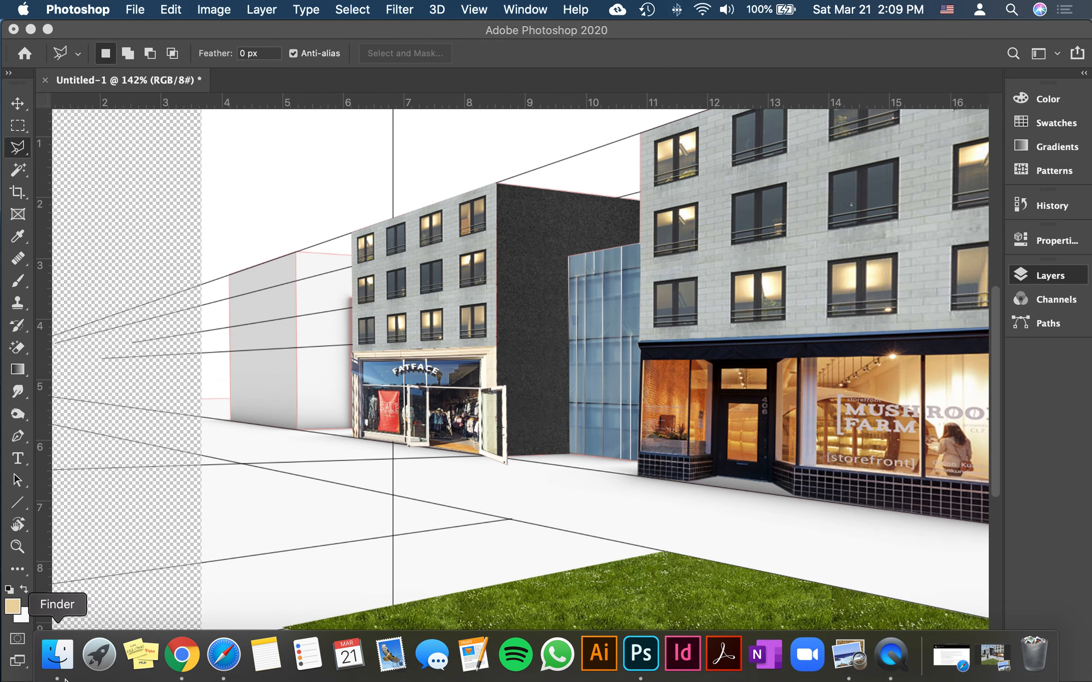
pyautogui.click(51, 654)
pyautogui.moveTo(734, 133); pyautogui.dragTo(413, 532)
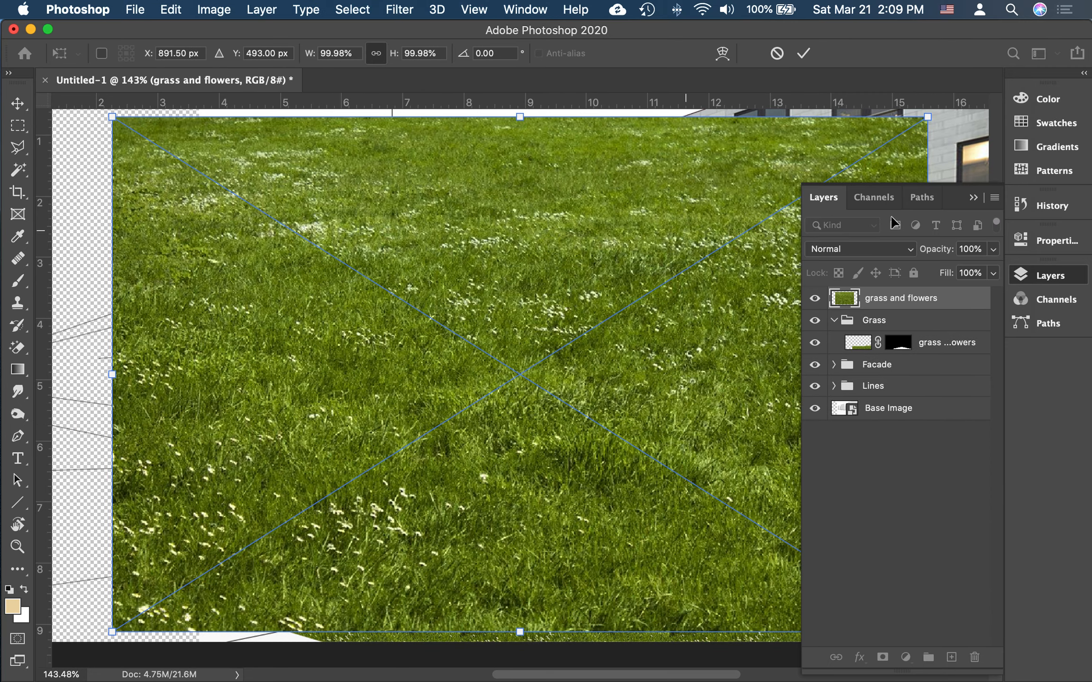
pyautogui.moveTo(927, 122); pyautogui.dragTo(277, 490)
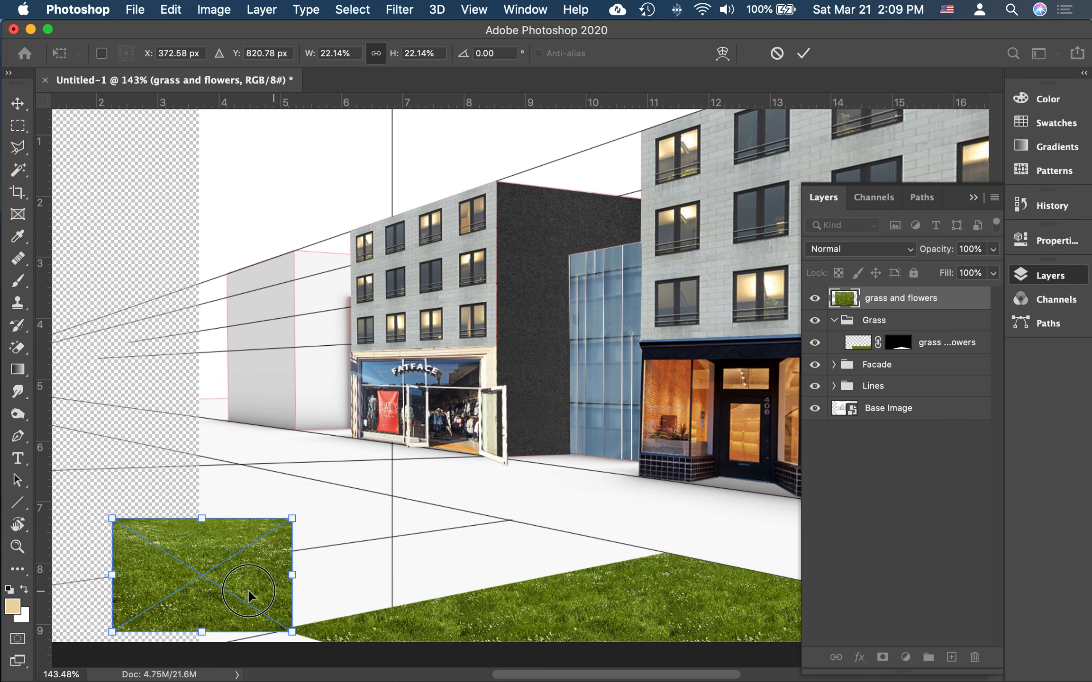
# Step: Move the placed grass image over the ground in front of the FatFace store, enlarge it slightly and commit the placement
pyautogui.moveTo(262, 585); pyautogui.dragTo(471, 509)
pyautogui.moveTo(519, 440); pyautogui.dragTo(555, 415)
pyautogui.moveTo(483, 487); pyautogui.dragTo(478, 488)
pyautogui.moveTo(539, 412); pyautogui.dragTo(544, 420)
pyautogui.press('Return')
pyautogui.press('l')
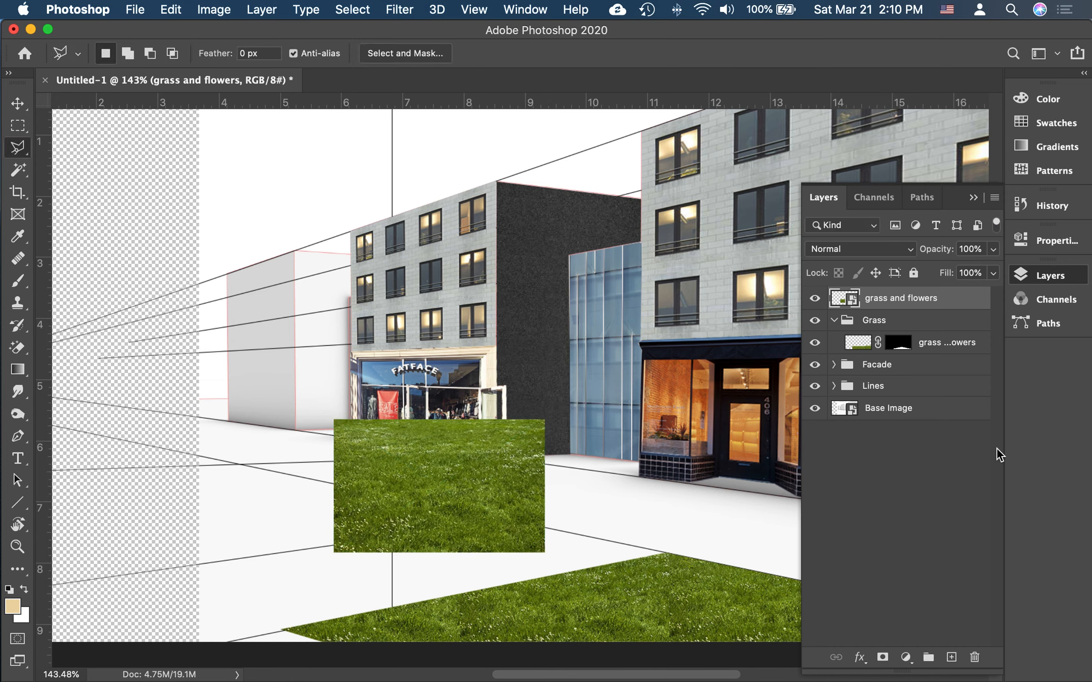
# Step: Move the new grass and flowers layer into the Grass group, hide it and activate the Base Image layer
pyautogui.moveTo(874, 303); pyautogui.dragTo(843, 316)
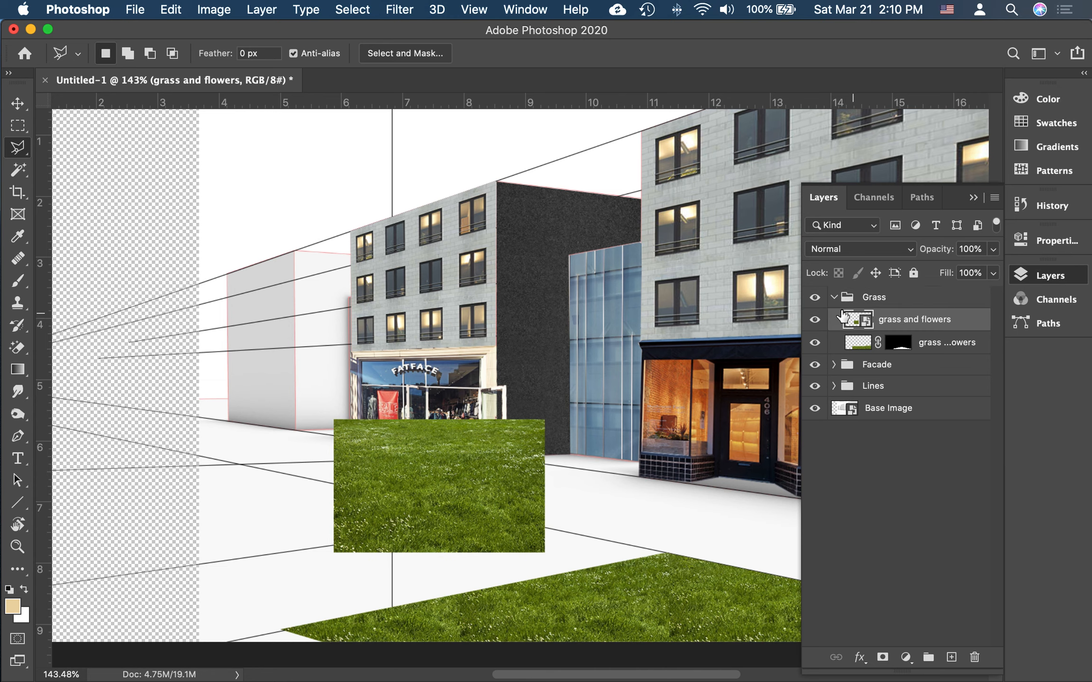
pyautogui.click(814, 320)
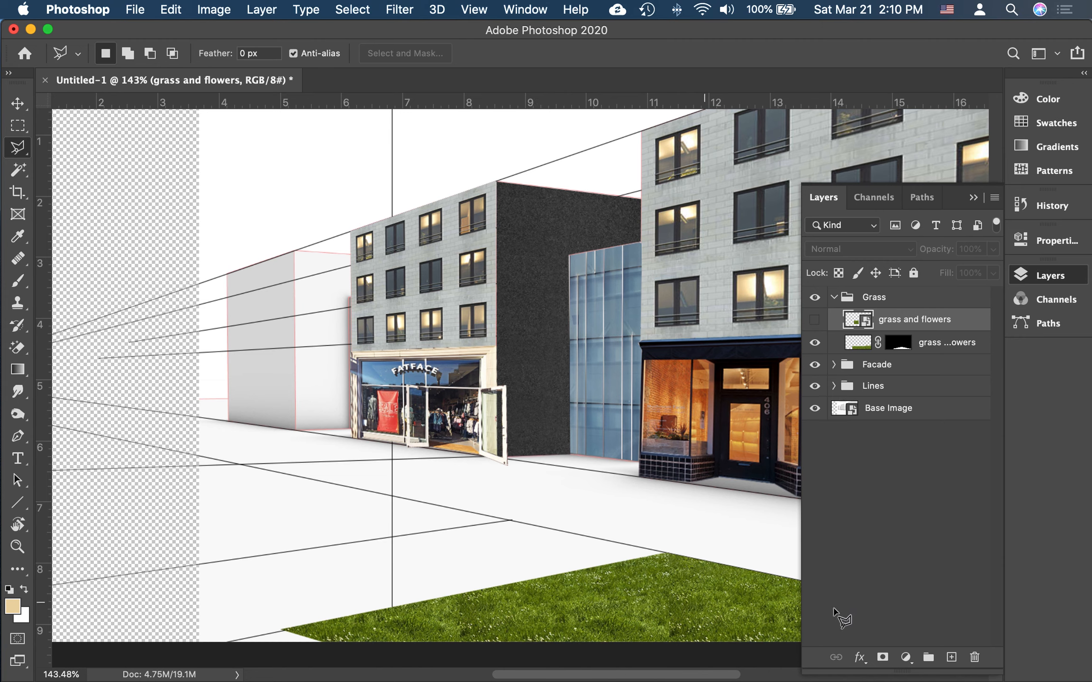
pyautogui.click(905, 417)
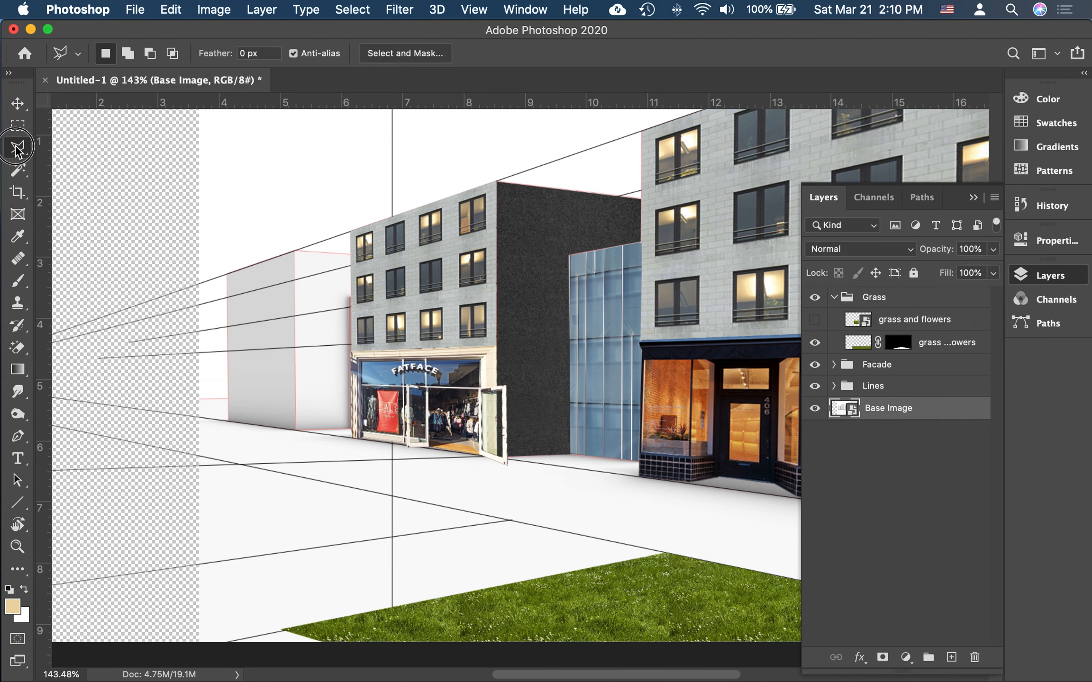
# Step: Select the small triangular ground area between the two converging walkway lines with the Polygonal Lasso
pyautogui.click(390, 537)
pyautogui.click(510, 520)
pyautogui.click(390, 535)
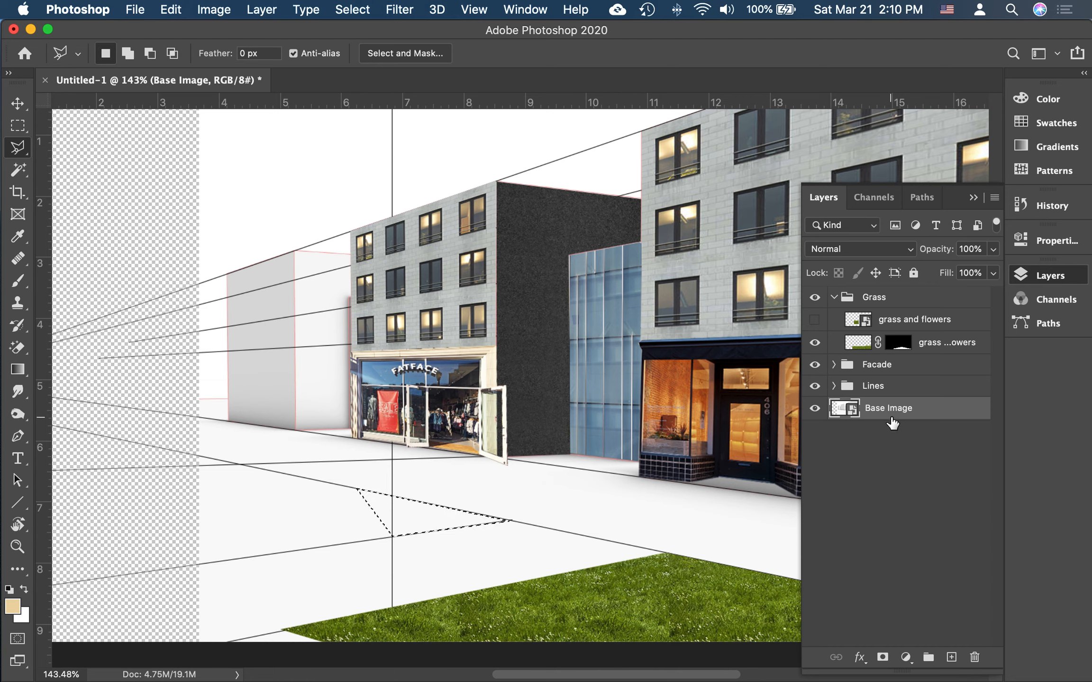
# Step: Show the upper grass and flowers layer again and mask it to the triangular selection
pyautogui.click(900, 297)
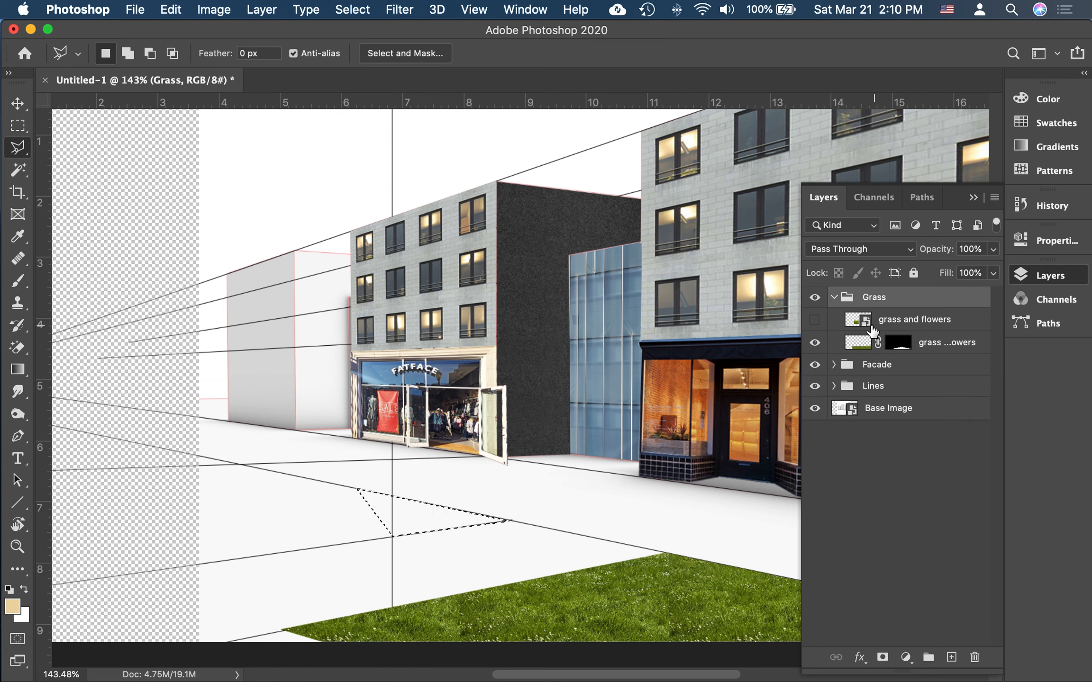
pyautogui.click(815, 319)
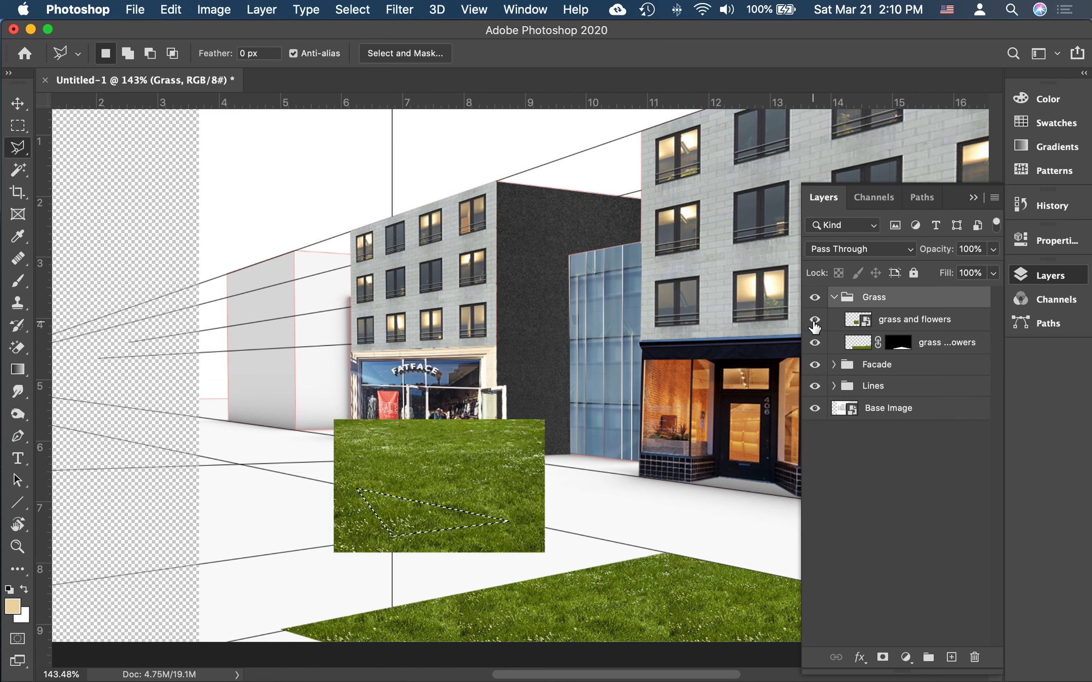
pyautogui.click(912, 322)
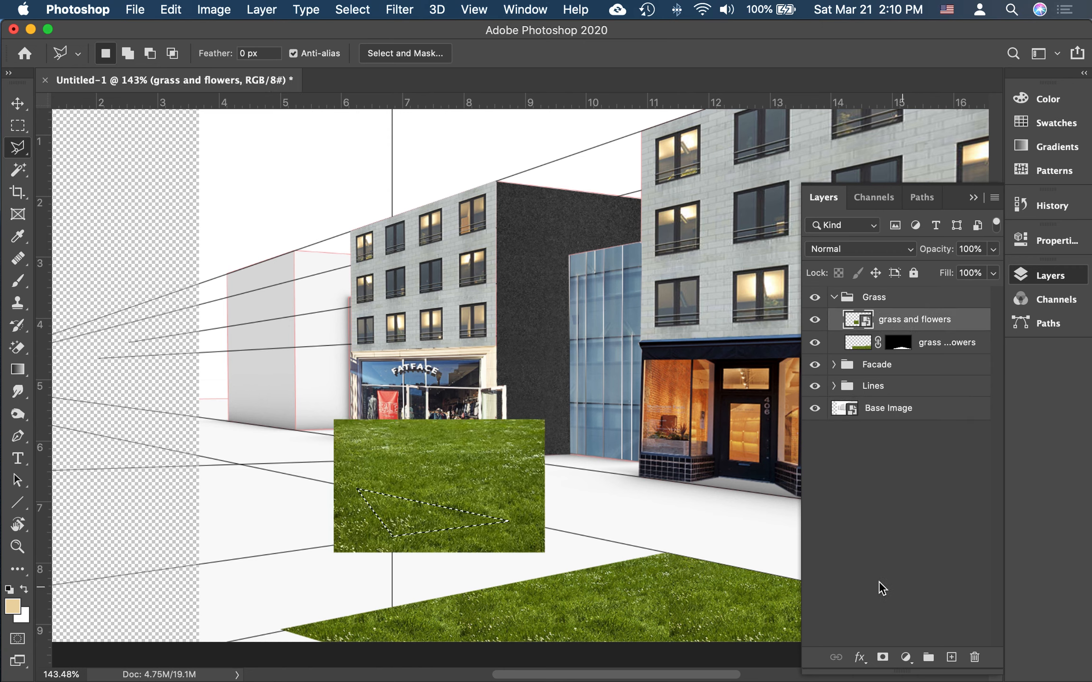
pyautogui.click(882, 657)
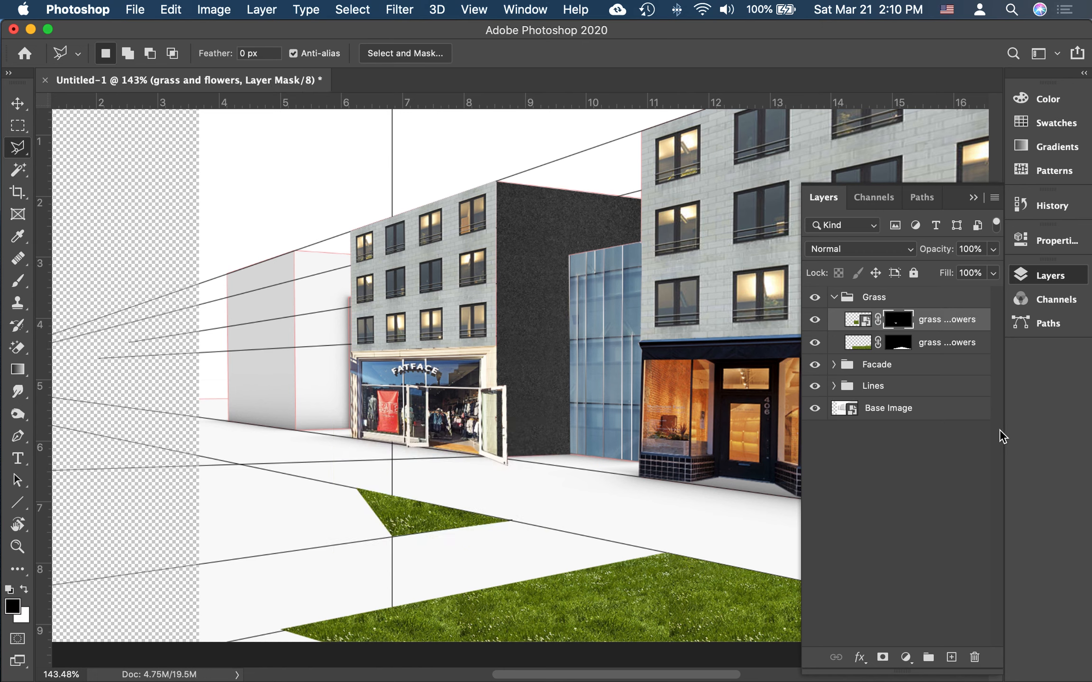
pyautogui.scroll(-5, 691, 521)
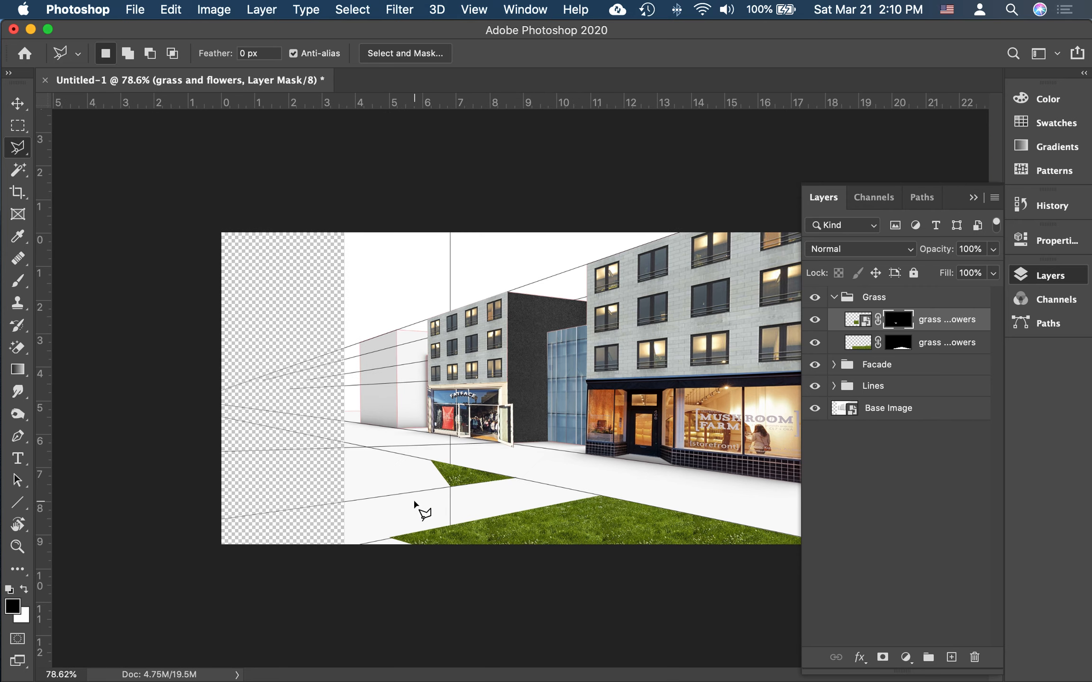
pyautogui.scroll(4, 435, 471)
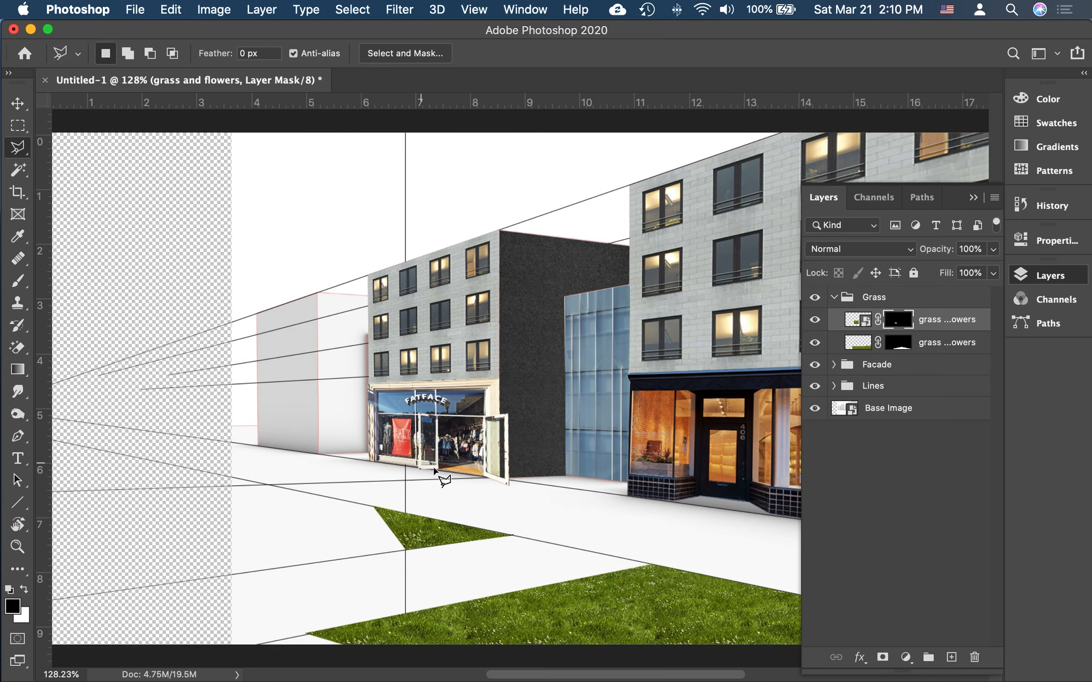
pyautogui.scroll(2, 439, 526)
pyautogui.scroll(-3, 436, 551)
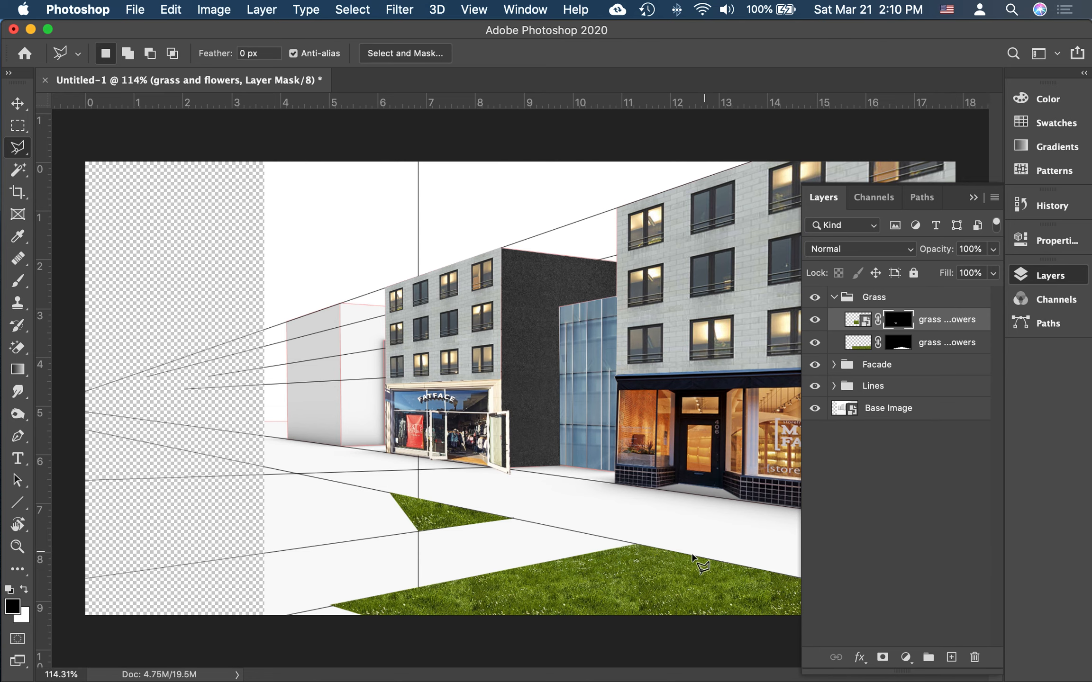
# Step: Compare textures in Finder's Building Materials folder and place stone floor.jpg into the rendering
pyautogui.scroll(-2, 694, 552)
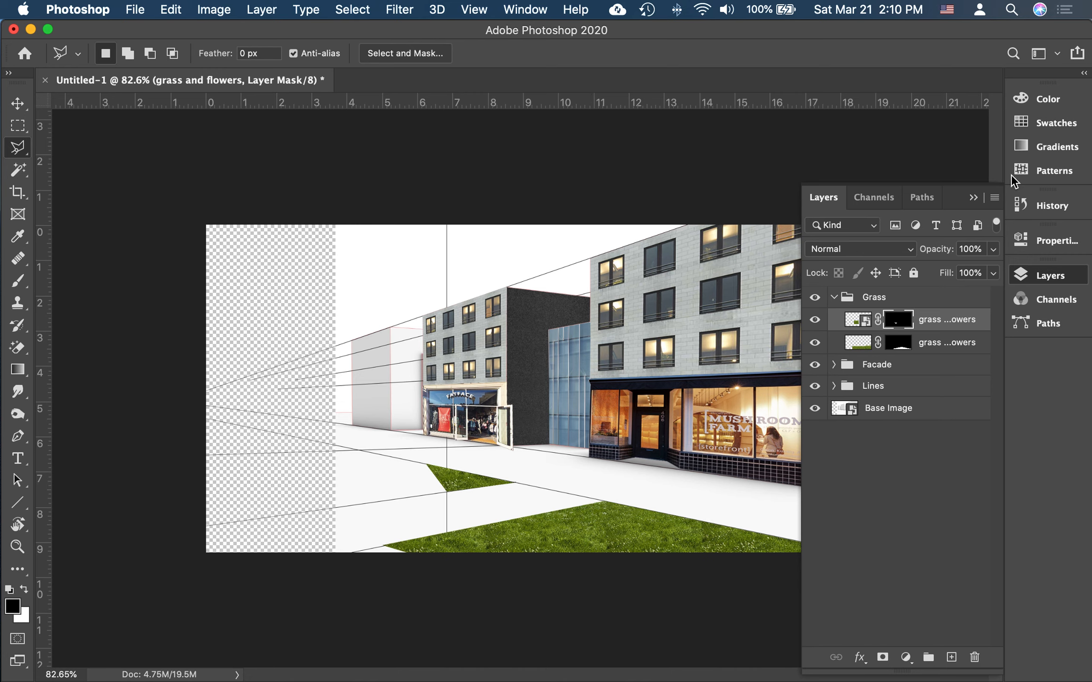
pyautogui.click(973, 198)
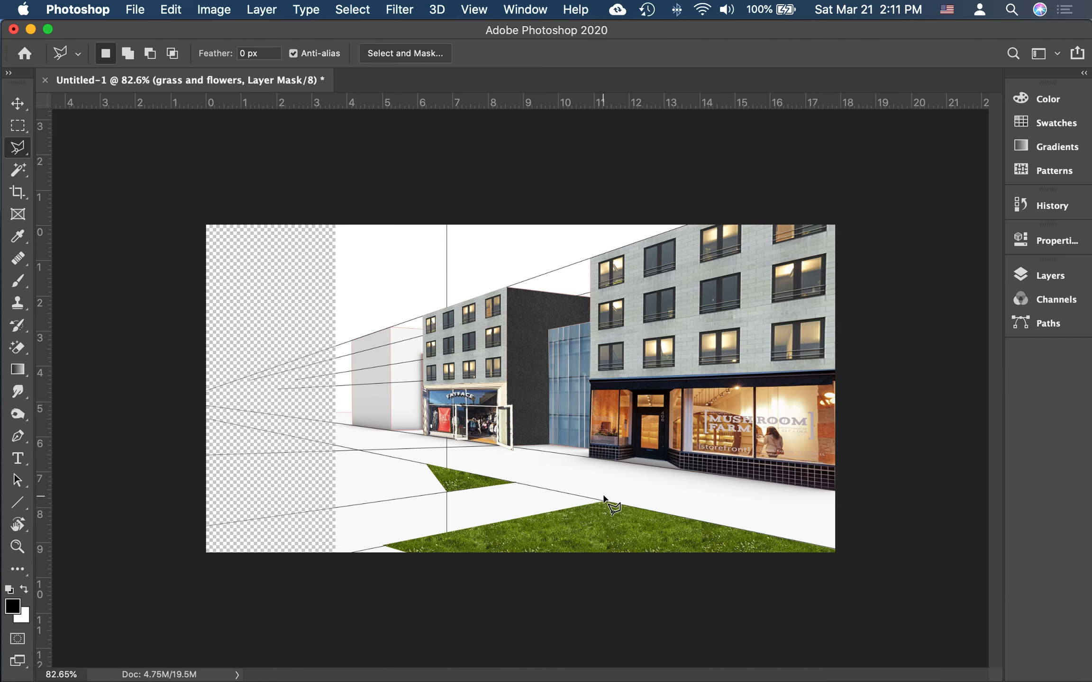
pyautogui.moveTo(349, 681)
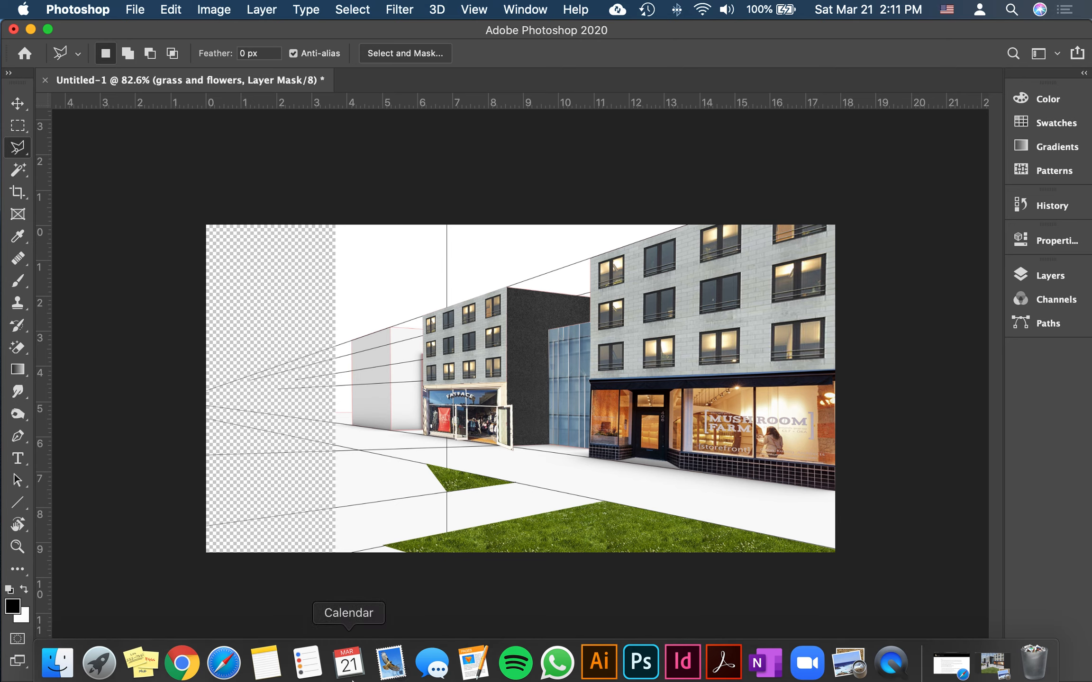
pyautogui.click(66, 673)
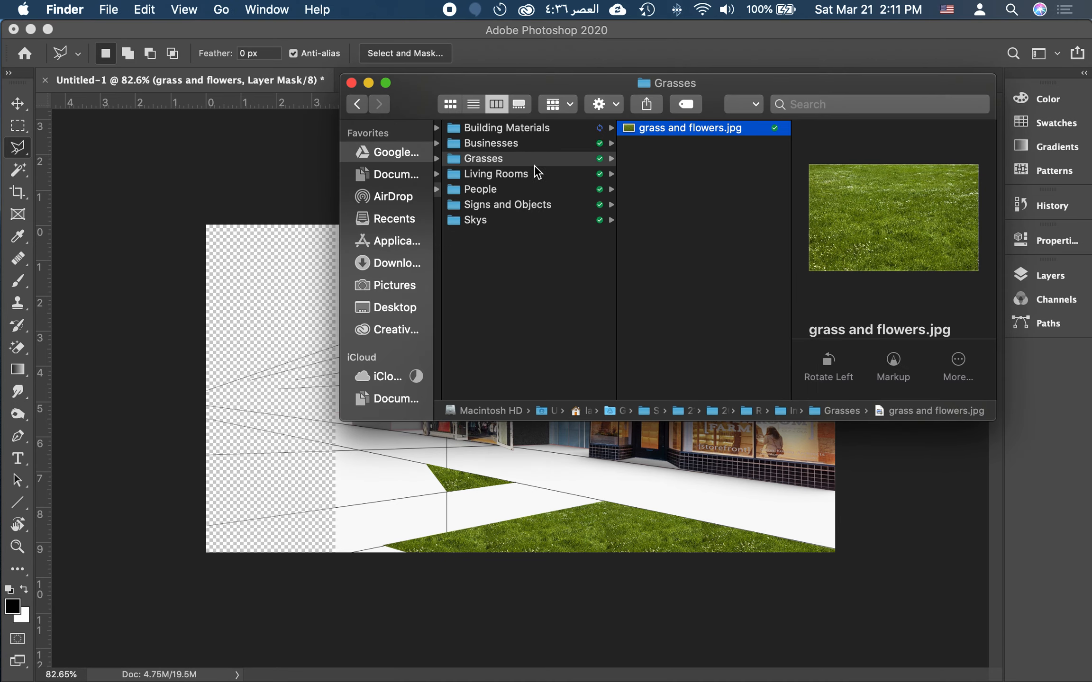
pyautogui.click(502, 140)
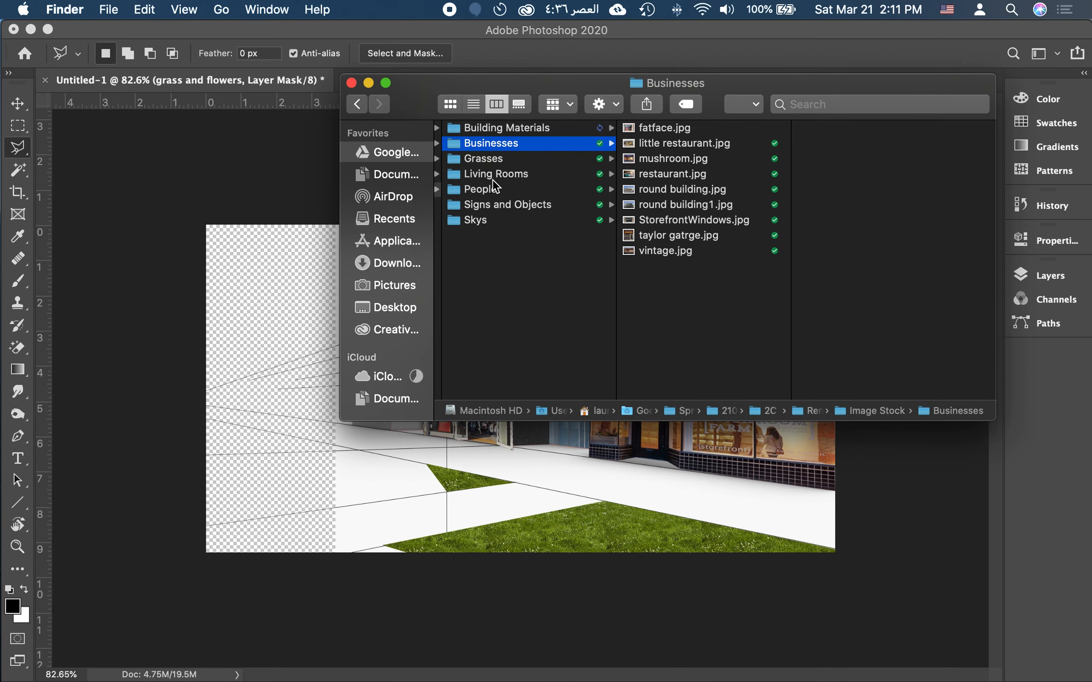
pyautogui.click(513, 131)
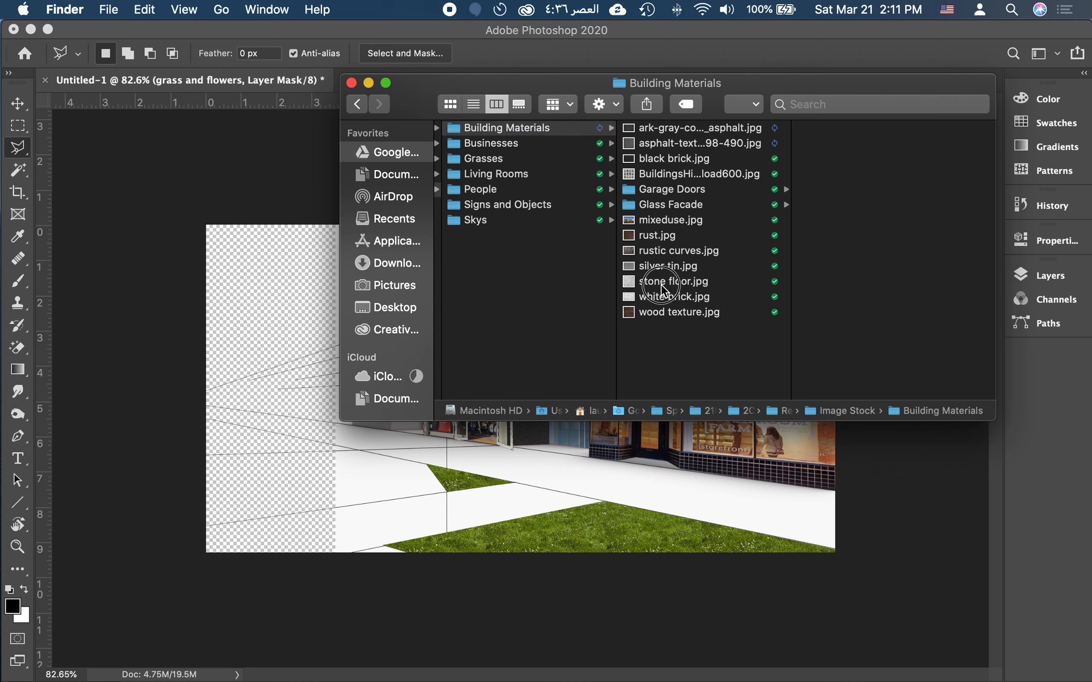
pyautogui.click(697, 283)
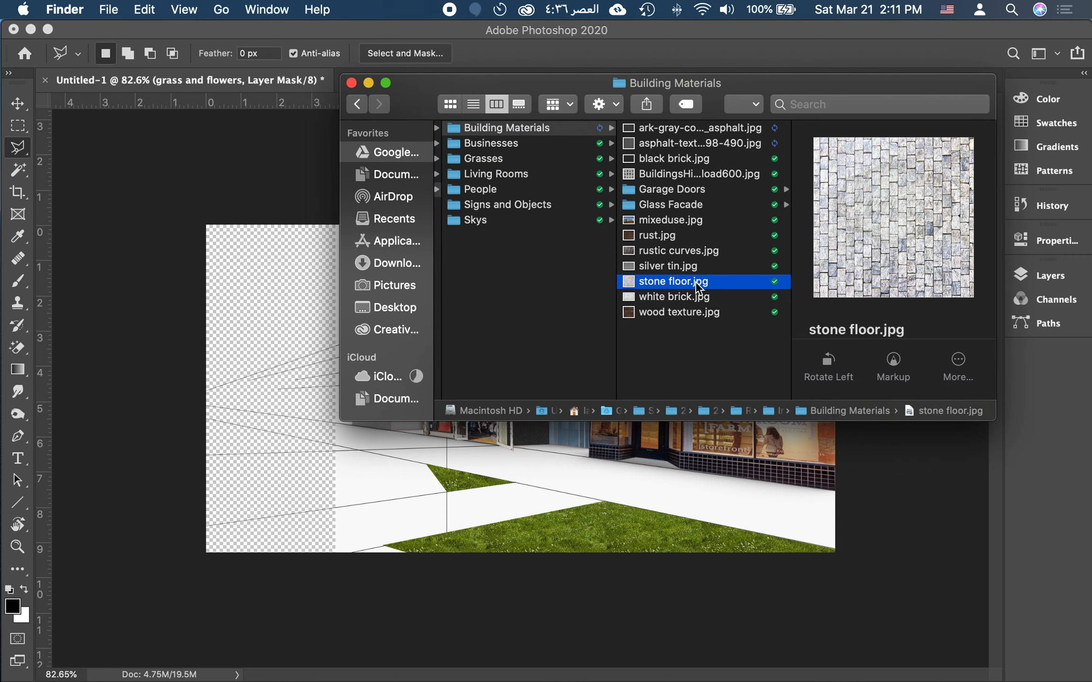
pyautogui.click(671, 296)
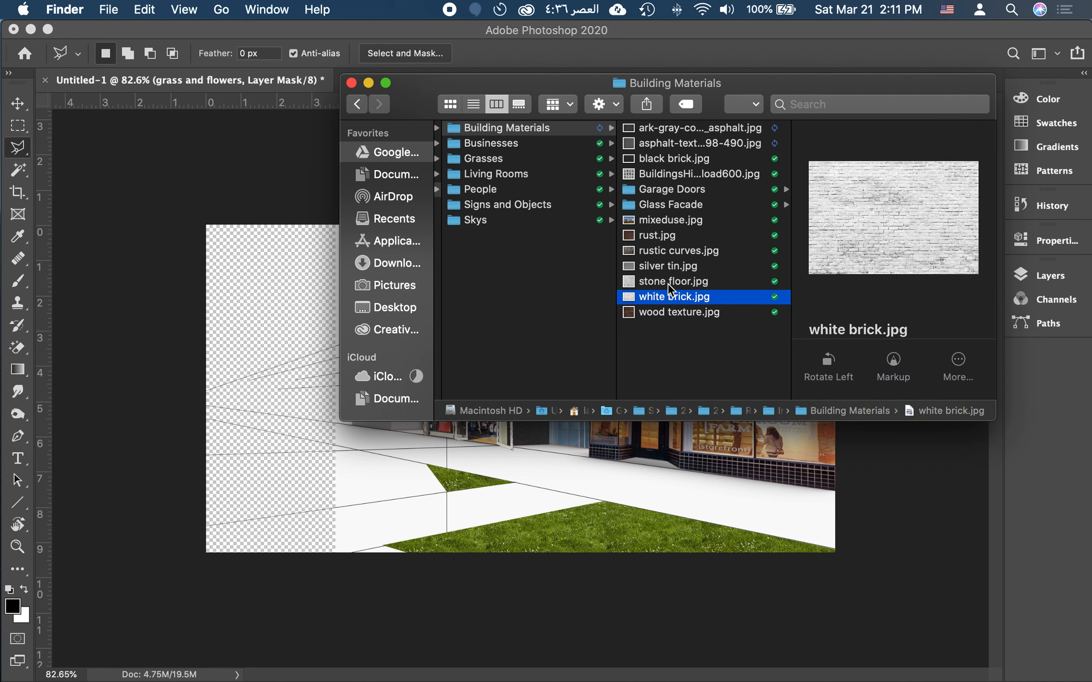
pyautogui.click(656, 284)
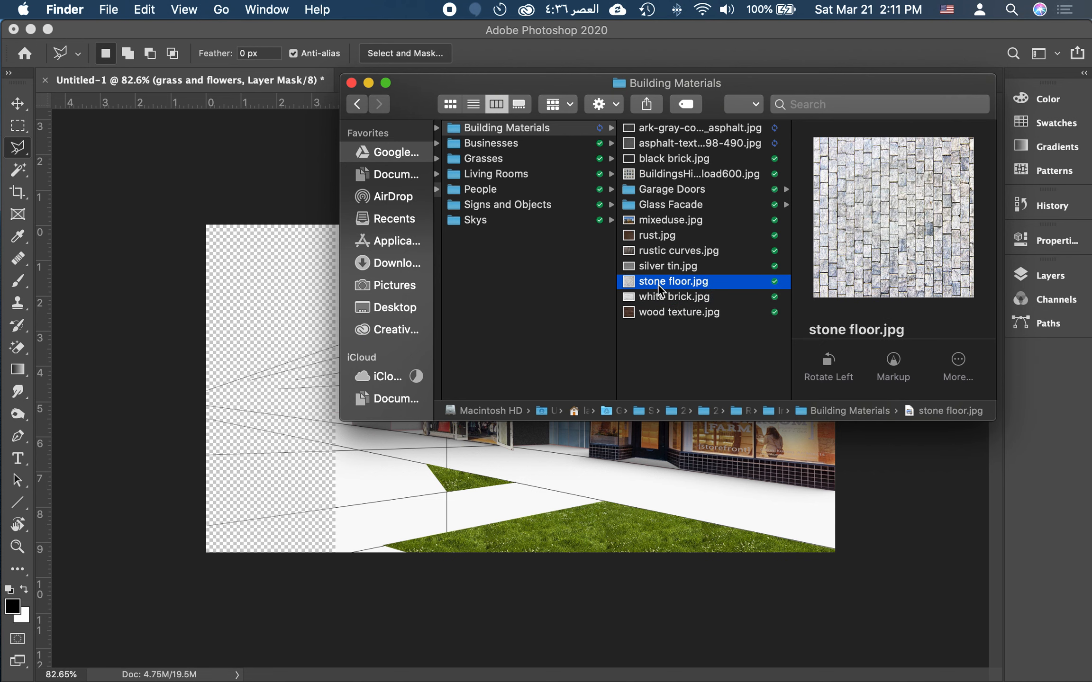
pyautogui.moveTo(658, 284); pyautogui.dragTo(897, 518)
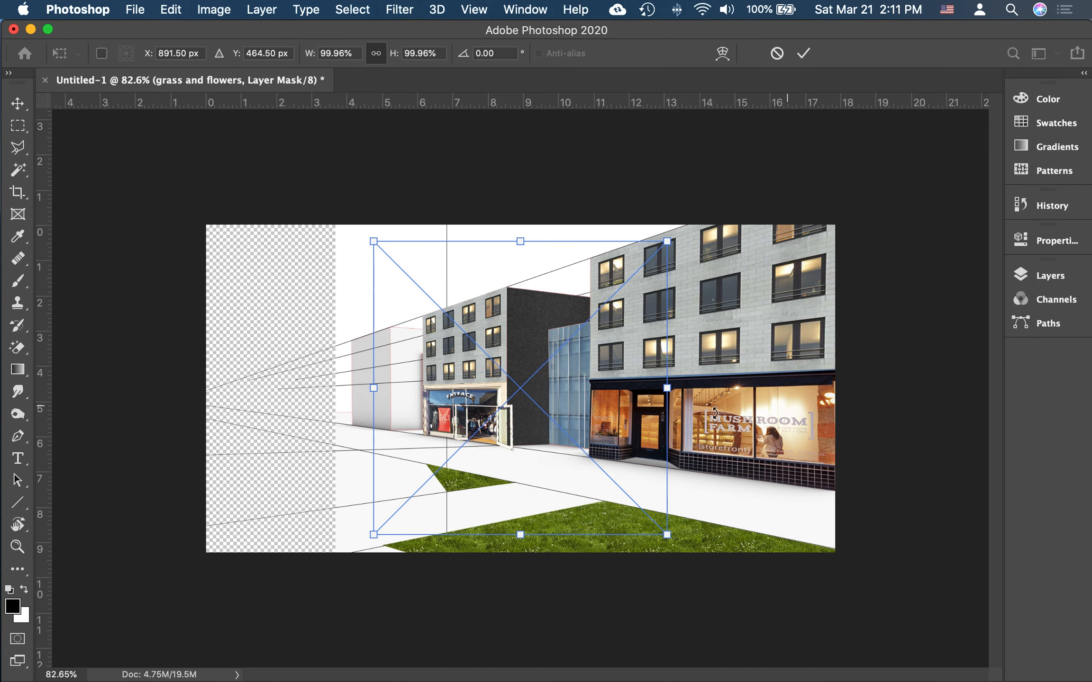
# Step: Scale the stone floor image to 58.59% and move it over the ground in front of the Mushroom Farm storefront
pyautogui.moveTo(666, 241); pyautogui.dragTo(516, 332)
pyautogui.moveTo(555, 483); pyautogui.dragTo(704, 500)
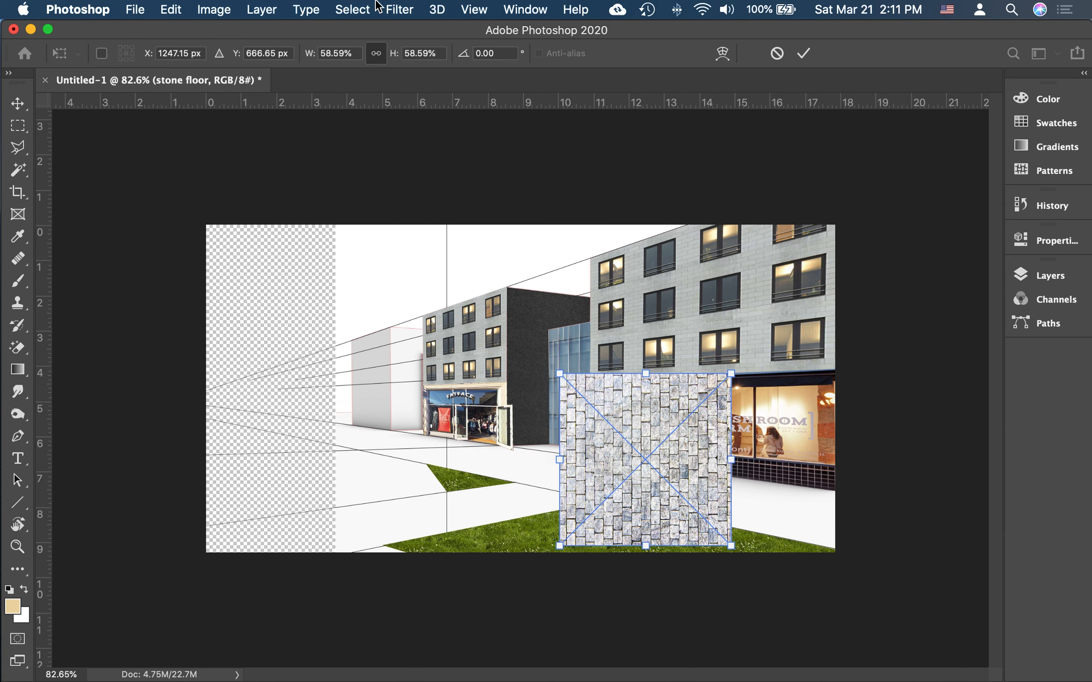
# Step: Distort the stone floor image by its corners so it lies flat in perspective on the pavement before the Mushroom Farm storefront
pyautogui.click(171, 9)
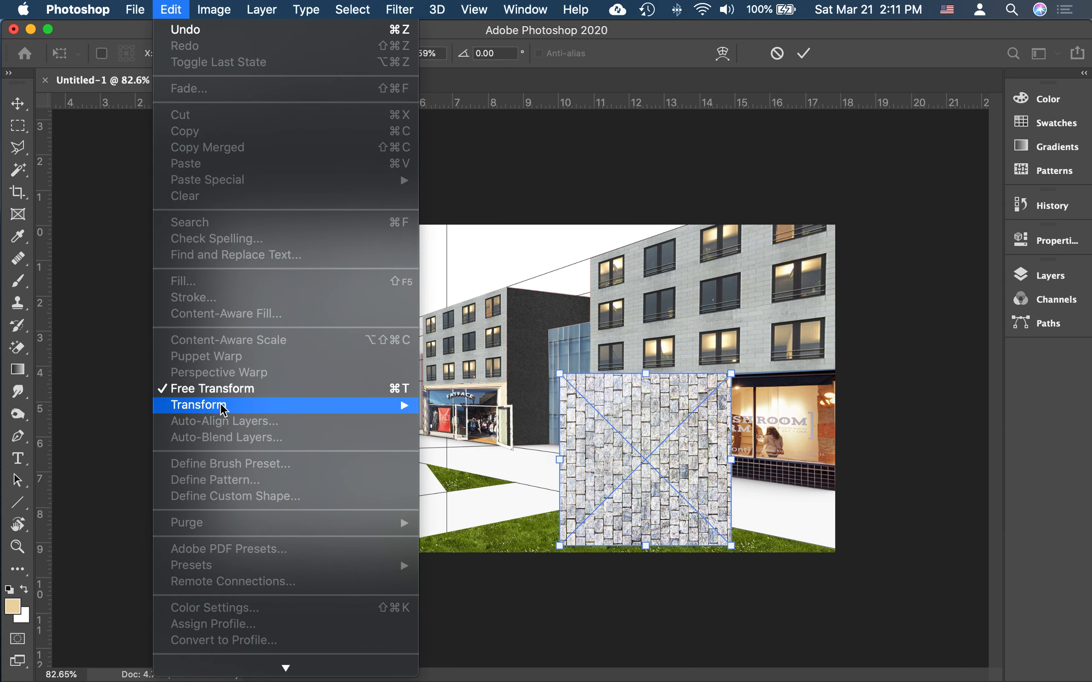
pyautogui.moveTo(223, 407)
pyautogui.click(492, 458)
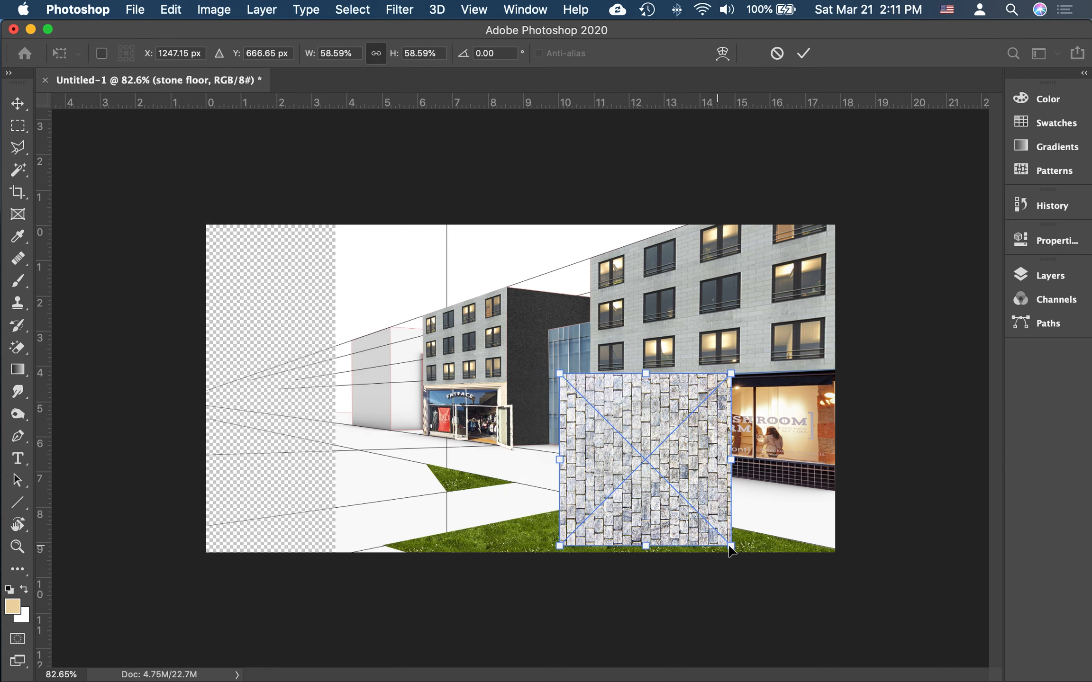
pyautogui.moveTo(731, 548); pyautogui.dragTo(835, 492)
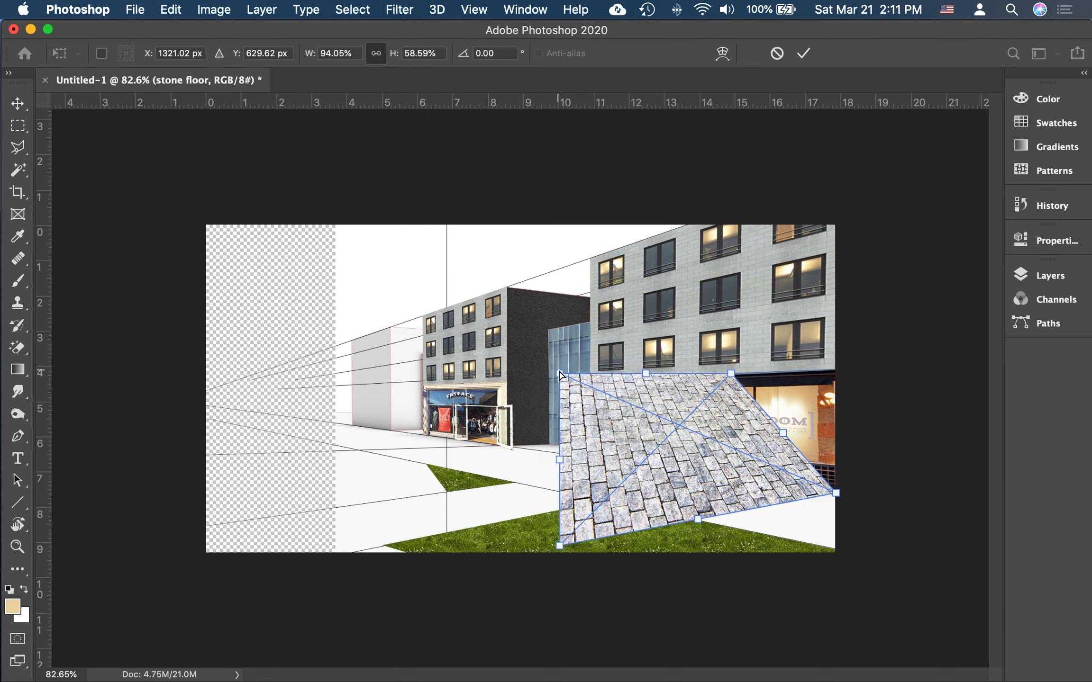
pyautogui.moveTo(559, 373); pyautogui.dragTo(527, 473)
pyautogui.moveTo(731, 374); pyautogui.dragTo(692, 475)
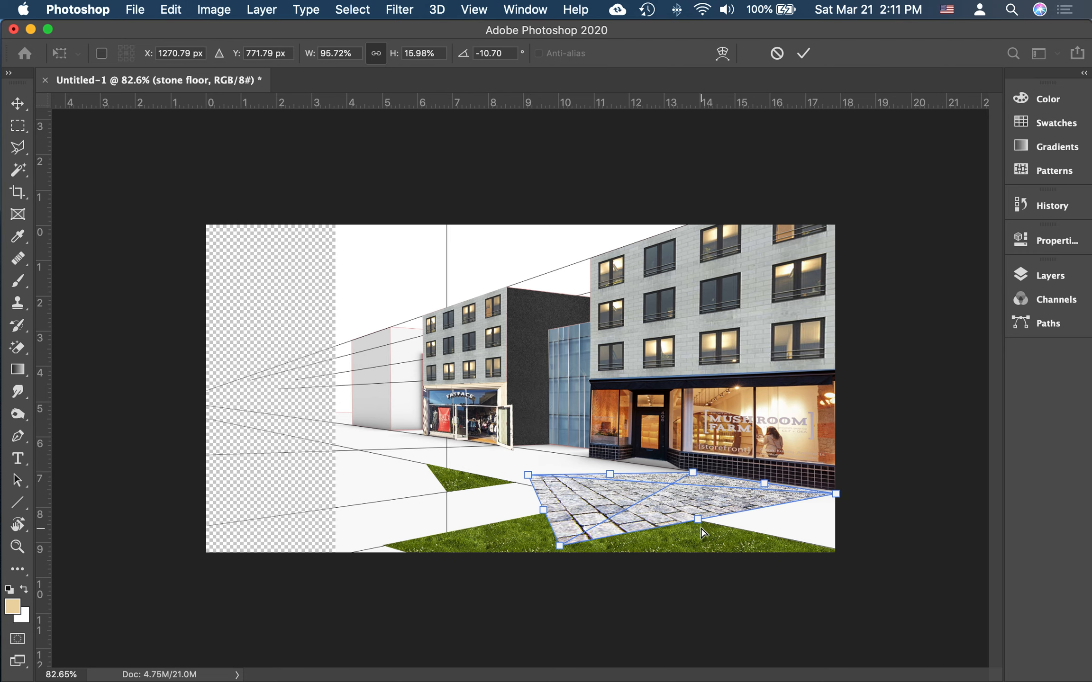
pyautogui.moveTo(563, 549); pyautogui.dragTo(836, 496)
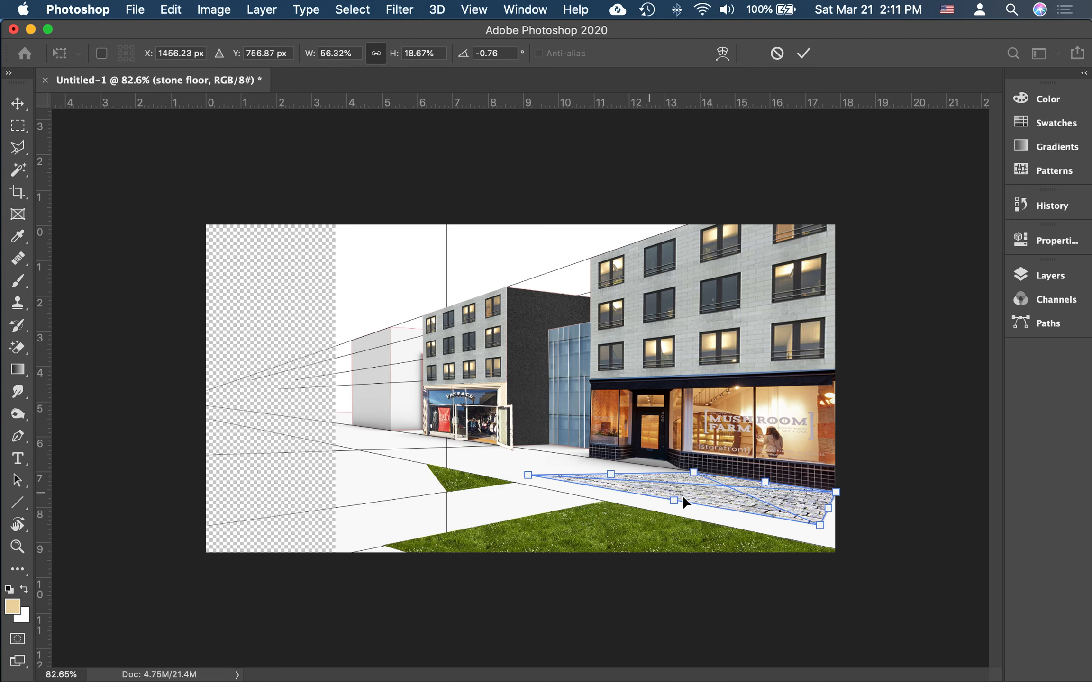
# Step: Move the distorted stone floor closer to the storefront entrance, refine its corners along the building's base, and apply the transform
pyautogui.moveTo(682, 496); pyautogui.dragTo(581, 480)
pyautogui.moveTo(440, 464); pyautogui.dragTo(496, 463)
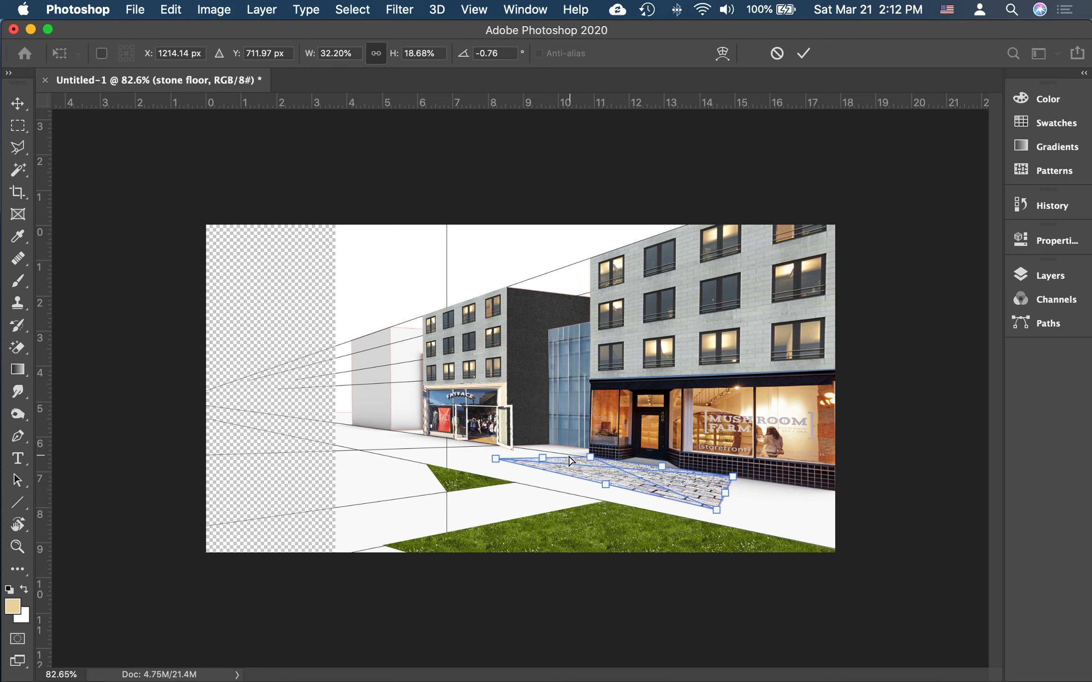
pyautogui.moveTo(498, 463); pyautogui.dragTo(502, 456)
pyautogui.moveTo(715, 511); pyautogui.dragTo(707, 498)
pyautogui.press('Return')
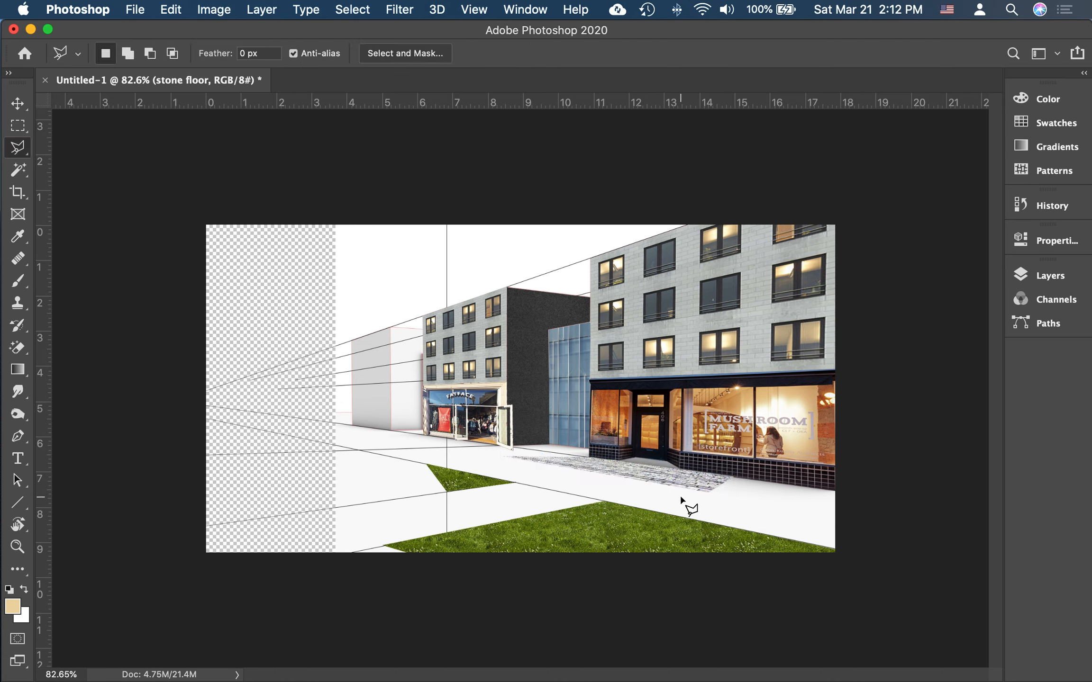
pyautogui.click(673, 483)
pyautogui.click(701, 542)
pyautogui.press('Escape')
# Step: Switch to the Move tool for working with the stone floor layer
pyautogui.click(17, 103)
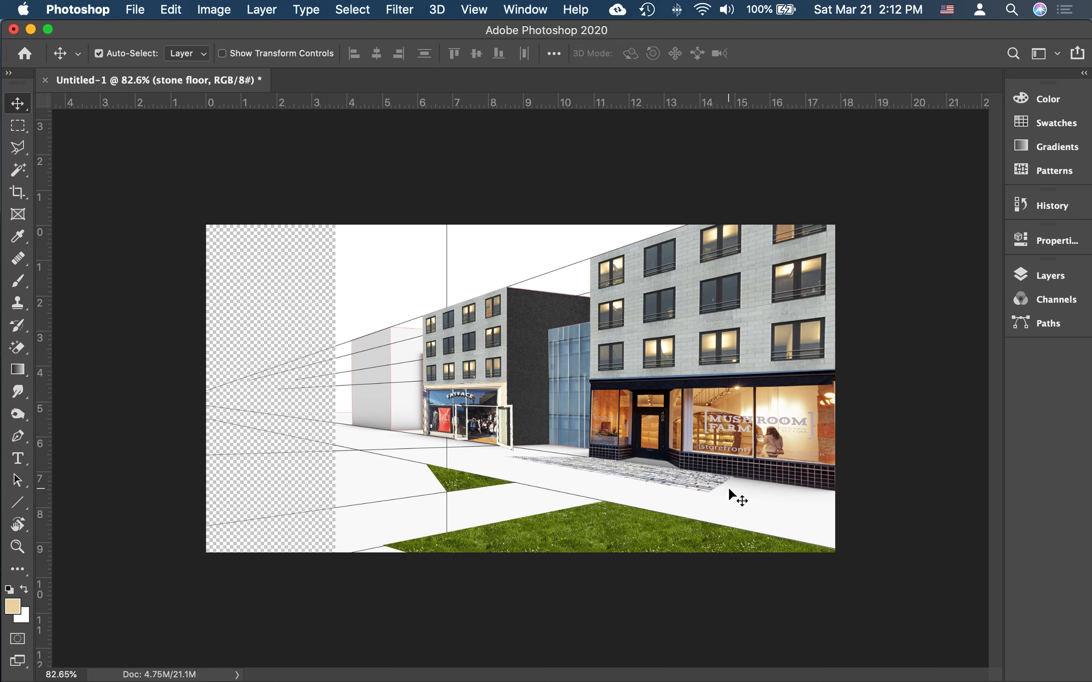
pyautogui.moveTo(806, 677)
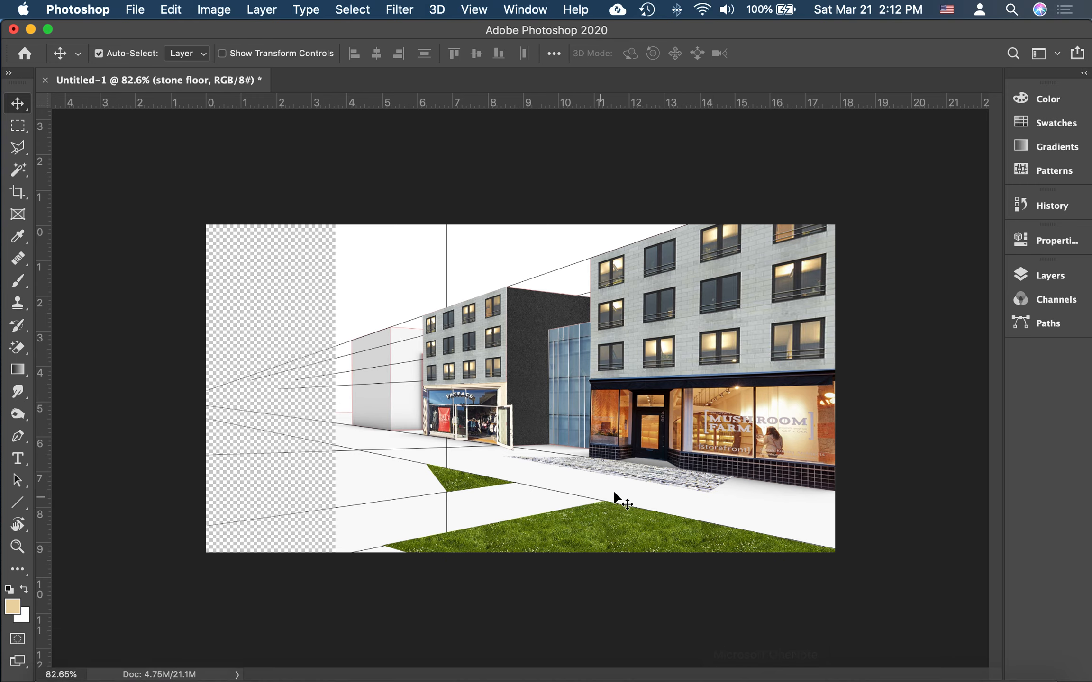